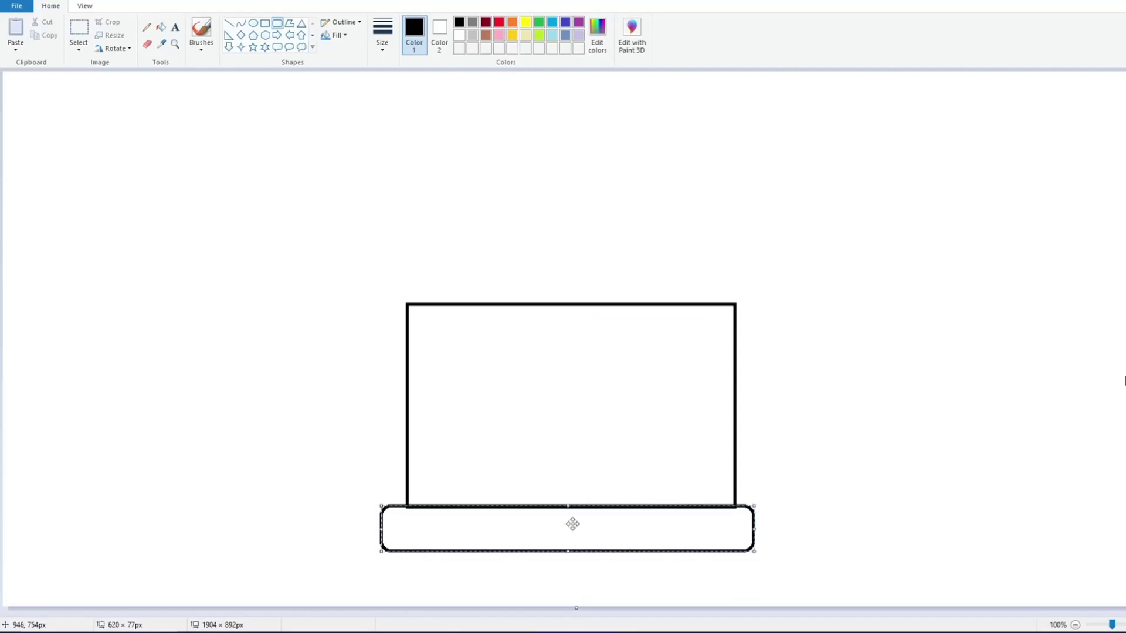
Draw a rounded rectangle about 614 × 58 px over the top edge of the large rectangle and give it a solid fill
{"action": "left_click", "coordinate": [337, 447]}
{"action": "left_click_drag", "start_coordinate": [386, 272], "coordinate": [759, 306]}
{"action": "left_click", "coordinate": [382, 35]}
{"action": "left_click", "coordinate": [336, 37]}
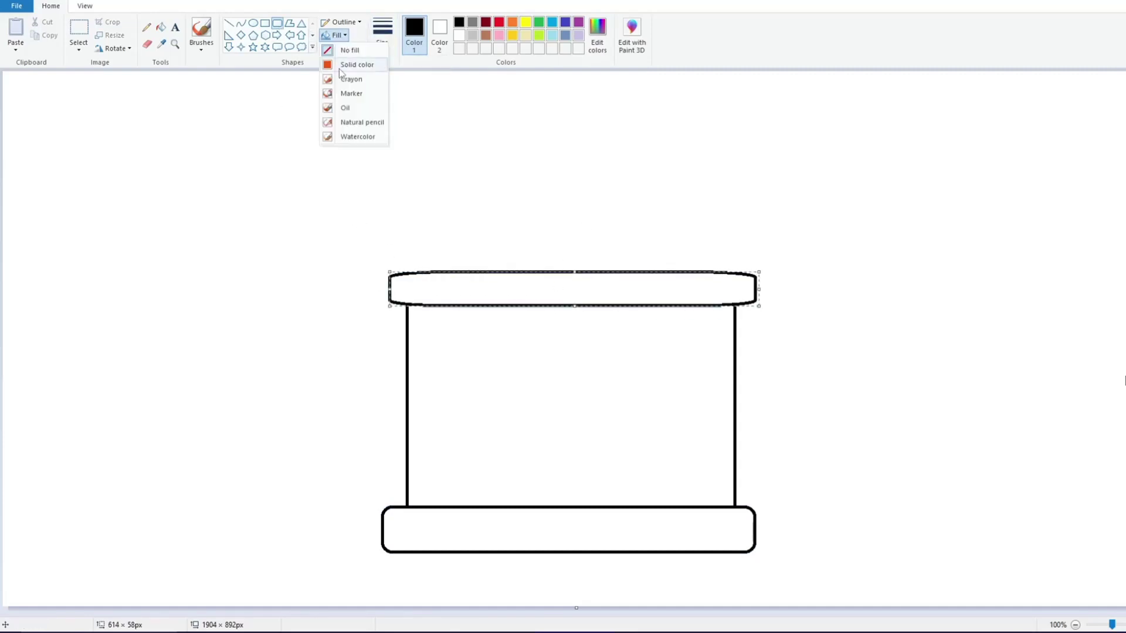
{"action": "left_click", "coordinate": [343, 66]}
Resize the upper rounded band to about 620 × 79 px and place it on the top edge of the large rectangle
{"action": "mouse_move", "coordinate": [575, 306]}
{"action": "left_mouse_down"}
{"action": "mouse_move", "coordinate": [581, 317]}
{"action": "mouse_move", "coordinate": [577, 307]}
{"action": "left_mouse_up"}
{"action": "left_click_drag", "start_coordinate": [575, 272], "coordinate": [575, 266]}
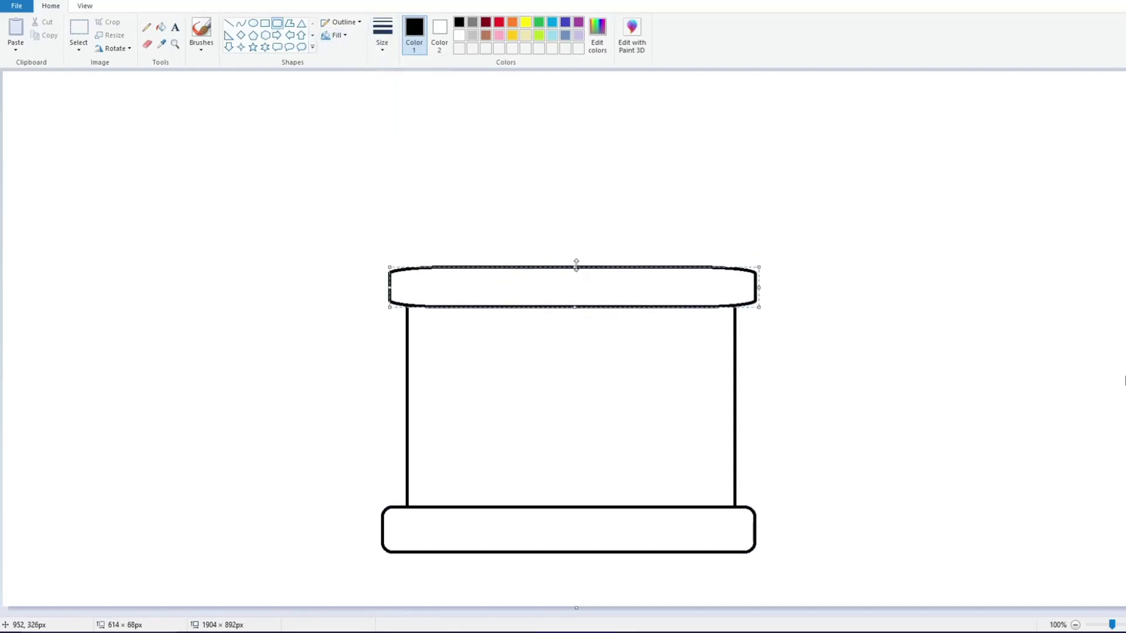
{"action": "left_click_drag", "start_coordinate": [389, 286], "coordinate": [383, 287]}
{"action": "left_click_drag", "start_coordinate": [567, 267], "coordinate": [566, 265]}
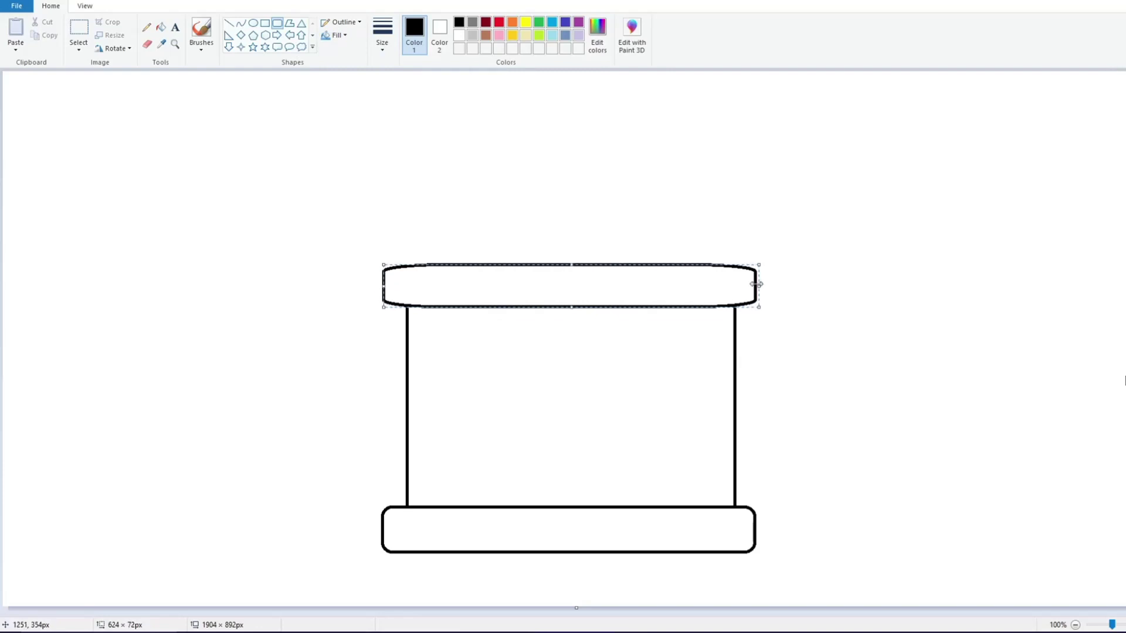
{"action": "left_click_drag", "start_coordinate": [757, 284], "coordinate": [755, 284]}
{"action": "left_click_drag", "start_coordinate": [572, 264], "coordinate": [562, 276]}
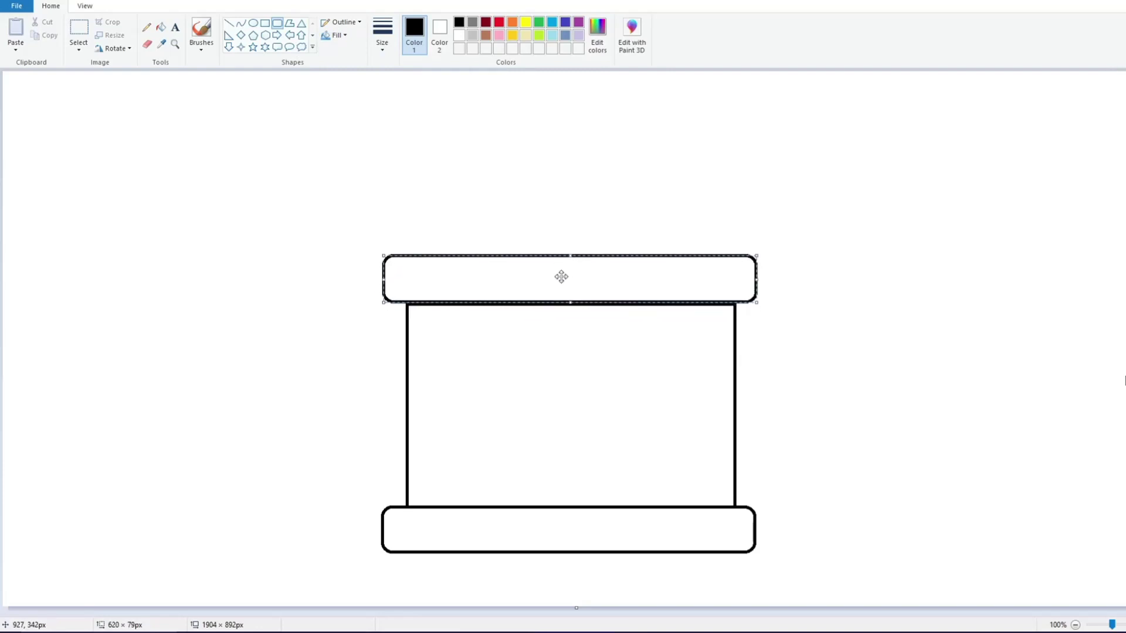
{"action": "left_click", "coordinate": [369, 349]}
Add a thin rounded rectangle about 663 × 31 px along the upper band's lower edge and remove the line dividing the two shapes
{"action": "left_click_drag", "start_coordinate": [377, 298], "coordinate": [774, 314]}
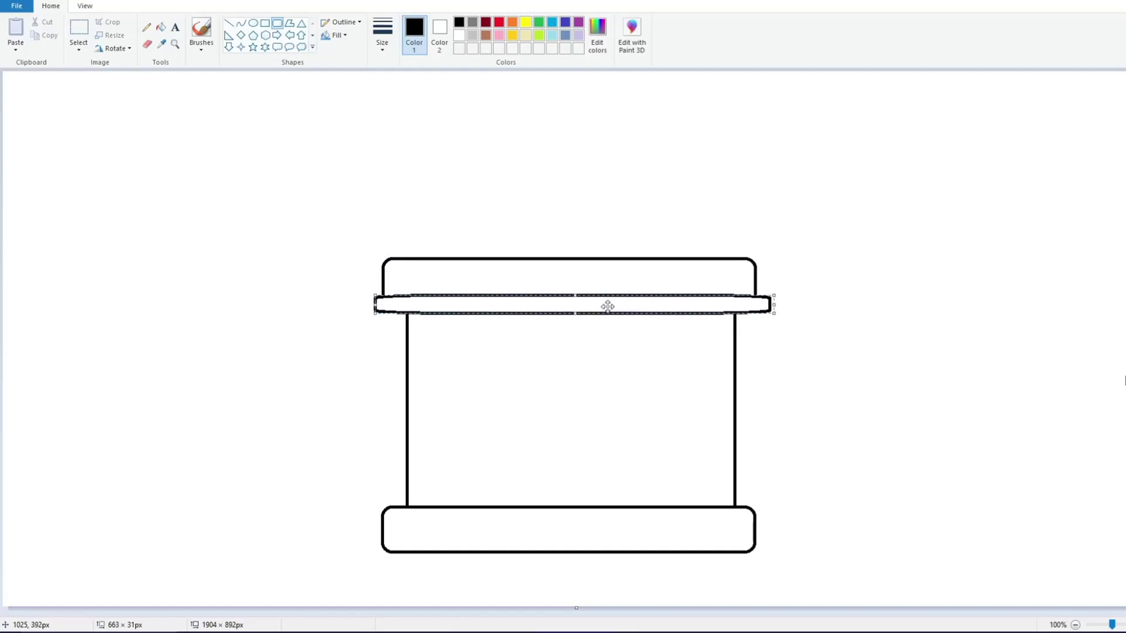
{"action": "left_click", "coordinate": [147, 44]}
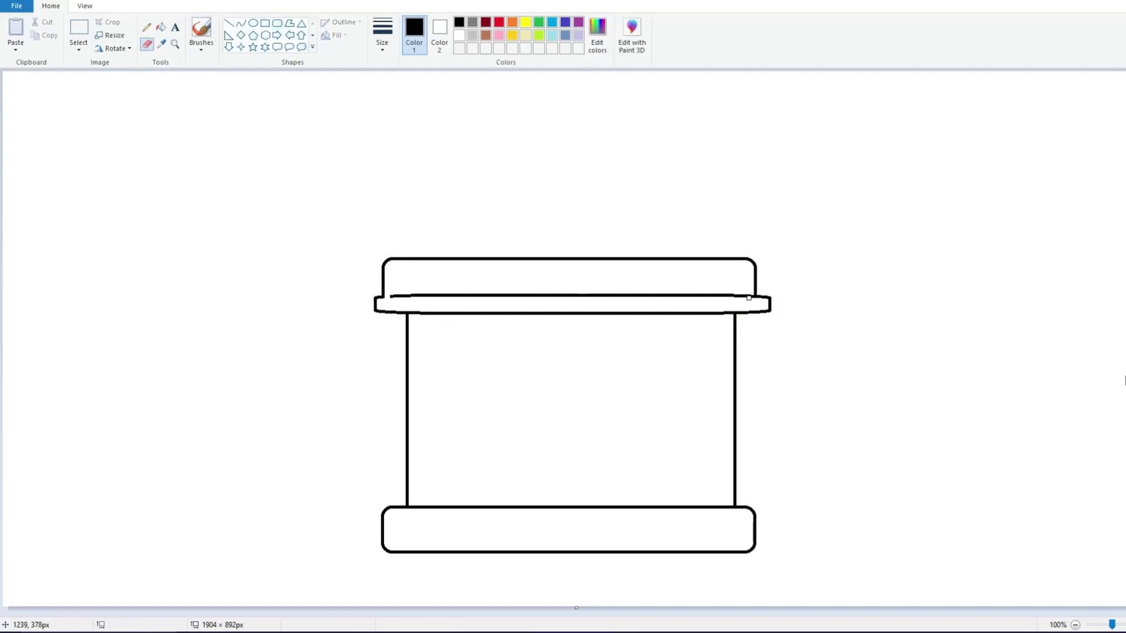
{"action": "left_click", "coordinate": [161, 28]}
{"action": "right_click", "coordinate": [513, 295]}
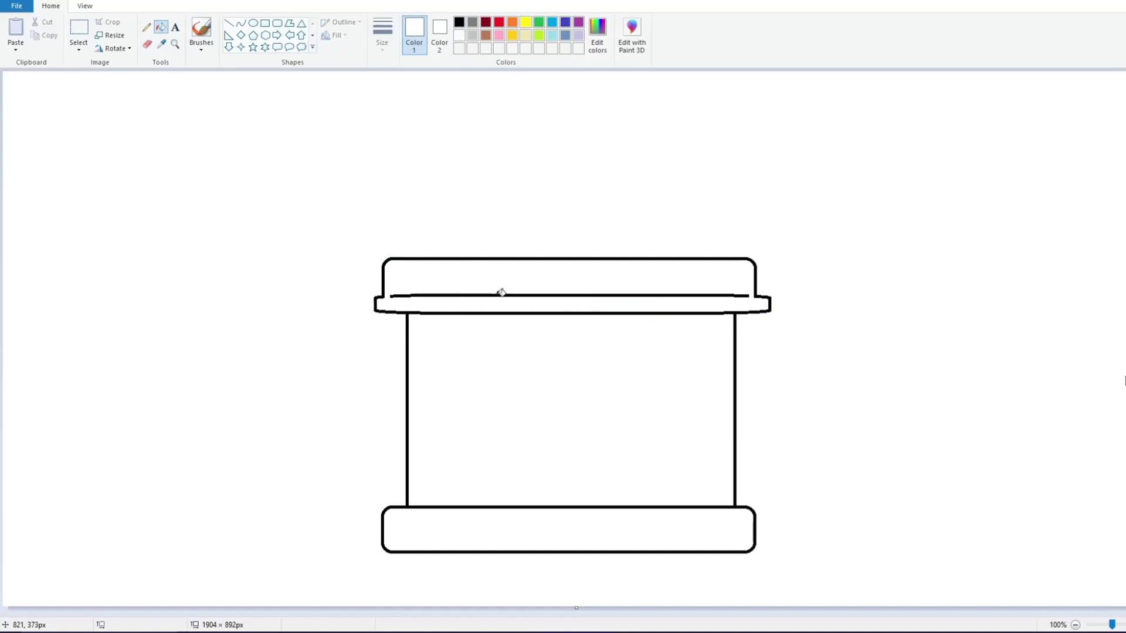
{"action": "right_click", "coordinate": [500, 295]}
Draw a narrow rectangle about 491 × 17 px on top of the upper band and stretch it wider and slightly taller
{"action": "left_click", "coordinate": [265, 24]}
{"action": "mouse_move", "coordinate": [436, 240]}
{"action": "left_mouse_down"}
{"action": "mouse_move", "coordinate": [453, 253]}
{"action": "mouse_move", "coordinate": [710, 259]}
{"action": "mouse_move", "coordinate": [422, 249]}
{"action": "left_mouse_up"}
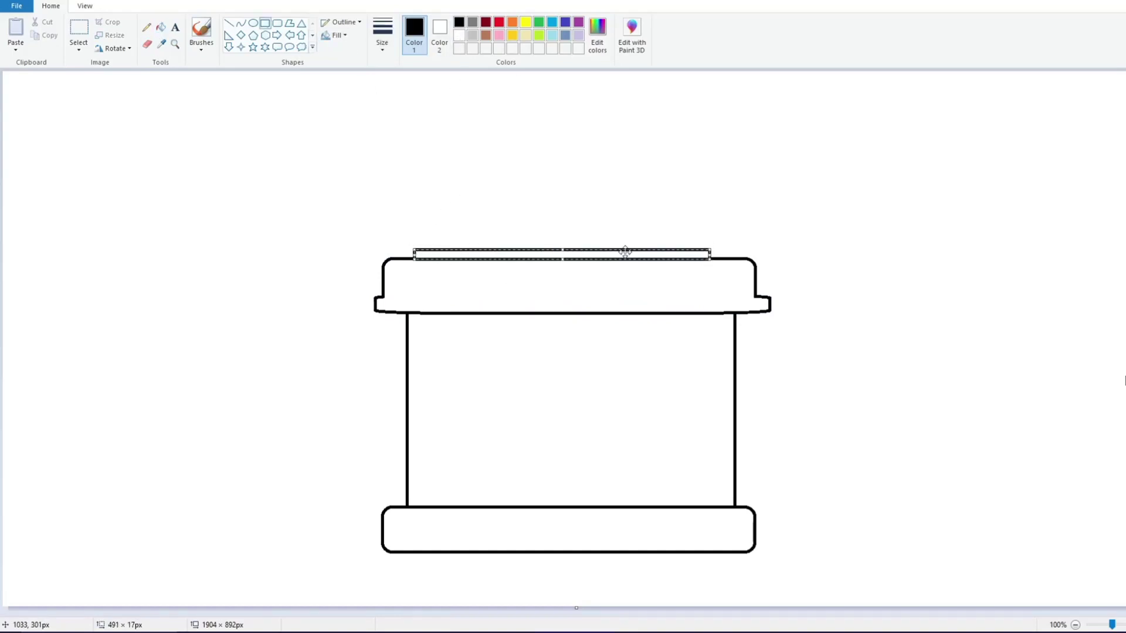
{"action": "left_click_drag", "start_coordinate": [710, 255], "coordinate": [722, 254]}
{"action": "left_click_drag", "start_coordinate": [567, 249], "coordinate": [568, 247]}
{"action": "left_click", "coordinate": [479, 218]}
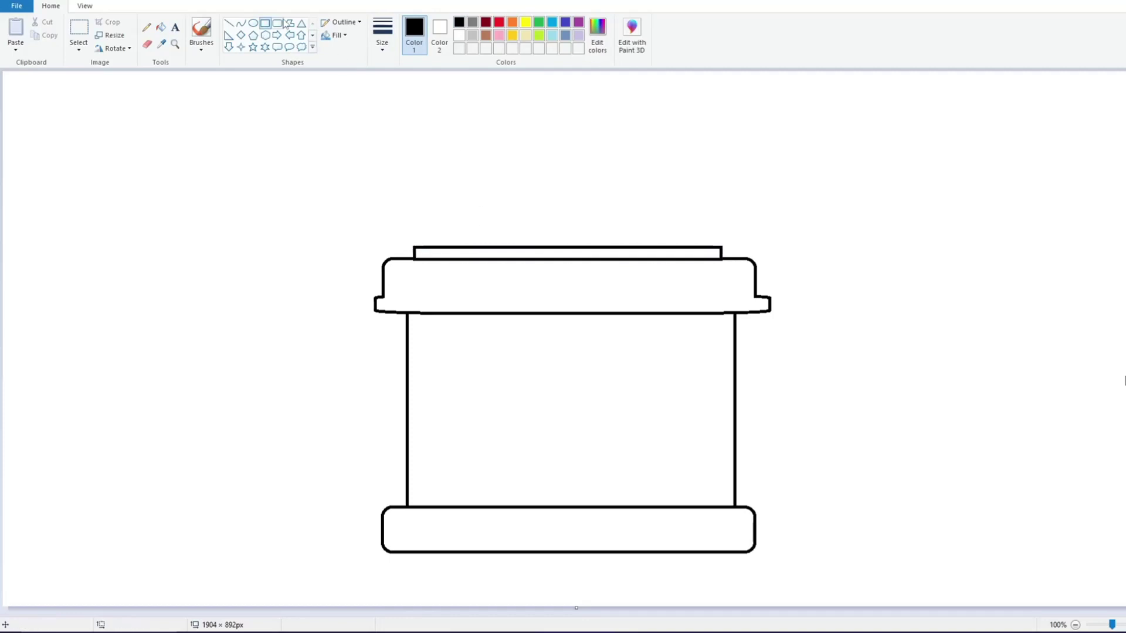
Draw a wide rounded rectangle as the roof sign, place it on the narrow strip and extend it past both ends
{"action": "left_click_drag", "start_coordinate": [388, 153], "coordinate": [718, 249]}
{"action": "mouse_move", "coordinate": [545, 171]}
{"action": "left_mouse_down"}
{"action": "mouse_move", "coordinate": [546, 211]}
{"action": "mouse_move", "coordinate": [561, 212]}
{"action": "left_mouse_up"}
{"action": "mouse_move", "coordinate": [732, 222]}
{"action": "left_mouse_down"}
{"action": "mouse_move", "coordinate": [744, 212]}
{"action": "mouse_move", "coordinate": [748, 222]}
{"action": "left_mouse_up"}
{"action": "mouse_move", "coordinate": [410, 222]}
{"action": "left_mouse_down"}
{"action": "mouse_move", "coordinate": [380, 219]}
{"action": "mouse_move", "coordinate": [424, 220]}
{"action": "mouse_move", "coordinate": [397, 226]}
{"action": "left_mouse_up"}
{"action": "left_click_drag", "start_coordinate": [742, 224], "coordinate": [734, 223]}
{"action": "left_click", "coordinate": [811, 224]}
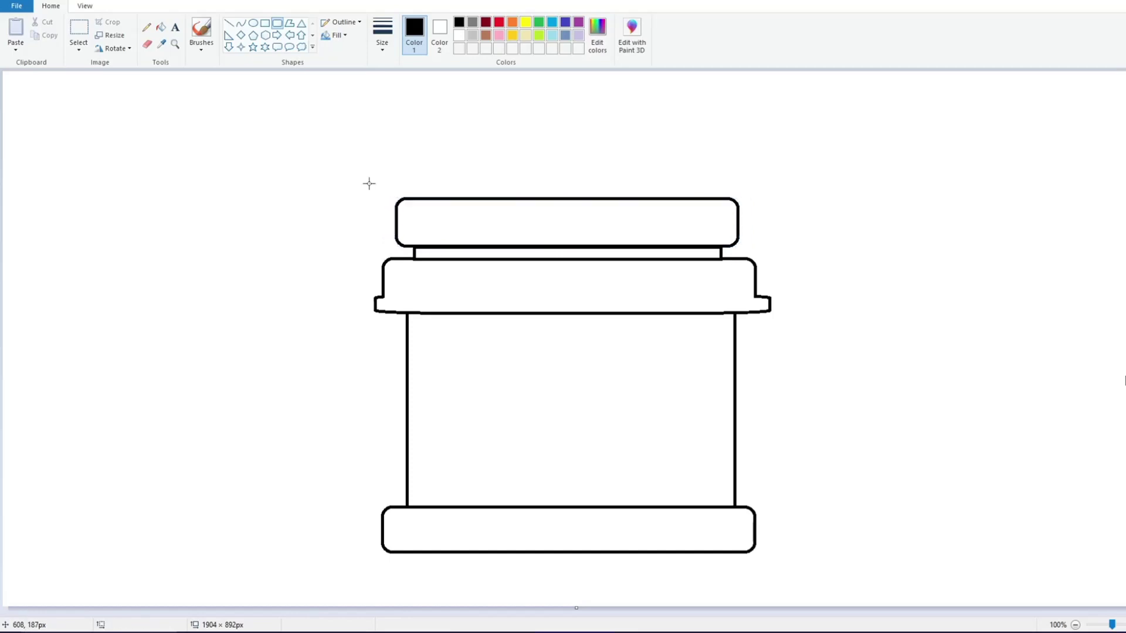
Draw a U-shaped curve for an awning scallop and move it under the overhang at the wall's left end
{"action": "left_click", "coordinate": [240, 23]}
{"action": "left_click_drag", "start_coordinate": [410, 313], "coordinate": [303, 375]}
{"action": "left_click", "coordinate": [78, 30]}
{"action": "left_click_drag", "start_coordinate": [248, 302], "coordinate": [337, 379]}
{"action": "left_click_drag", "start_coordinate": [294, 348], "coordinate": [430, 341]}
Copy the scallop and paste copies side by side to form a row of six across the wall
{"action": "key", "text": "ctrl+c"}
{"action": "key", "text": "ctrl+v"}
{"action": "left_click_drag", "start_coordinate": [52, 112], "coordinate": [500, 333]}
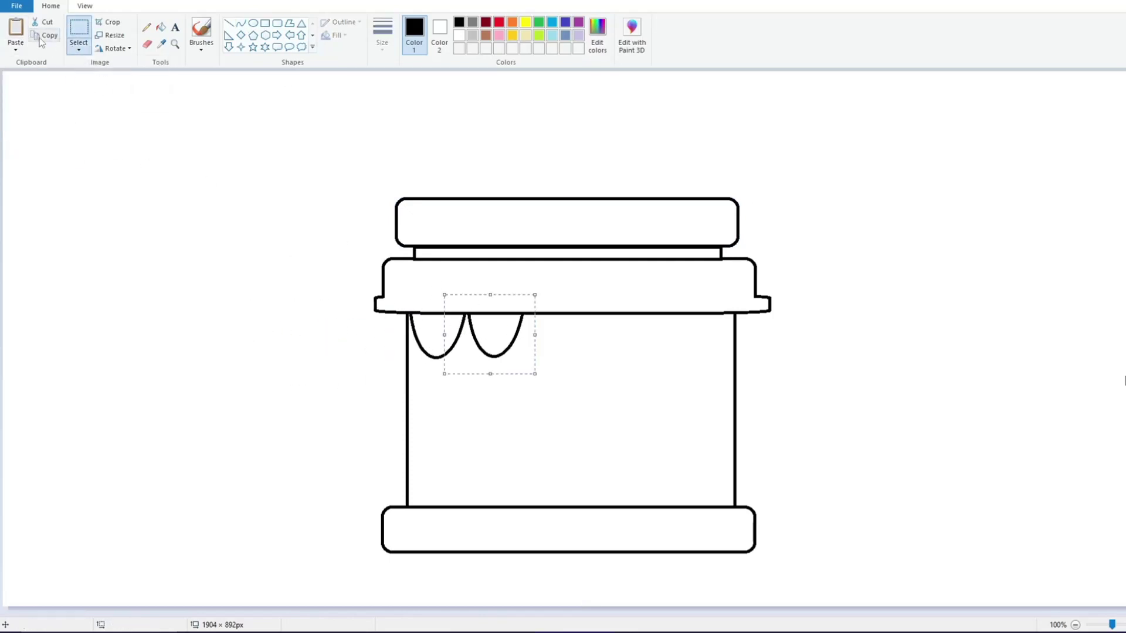
{"action": "key", "text": "Escape"}
{"action": "key", "text": "ctrl+v"}
{"action": "left_click_drag", "start_coordinate": [46, 111], "coordinate": [642, 336]}
{"action": "key", "text": "ctrl+v"}
{"action": "key", "text": "ctrl+v"}
{"action": "key", "text": "ctrl+v"}
{"action": "left_click_drag", "start_coordinate": [246, 211], "coordinate": [747, 334]}
{"action": "left_click", "coordinate": [790, 327]}
Draw a window on the right half of the wall as an outer rectangle with a smaller rectangle inside it
{"action": "left_click", "coordinate": [265, 23]}
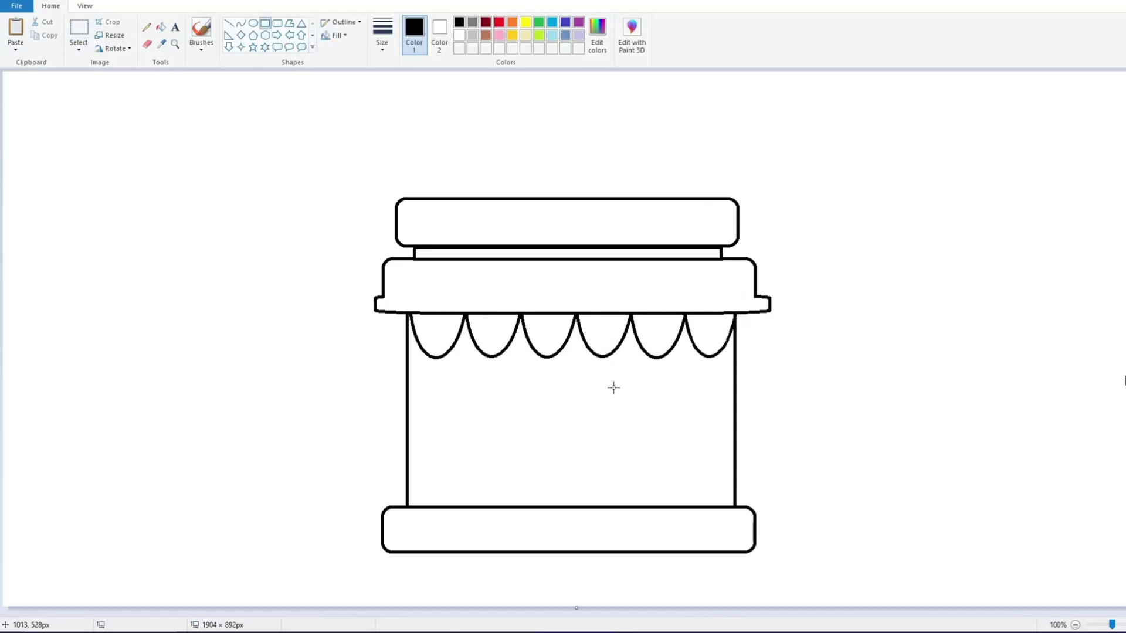
{"action": "left_click_drag", "start_coordinate": [613, 387], "coordinate": [713, 462]}
{"action": "left_click_drag", "start_coordinate": [613, 424], "coordinate": [594, 424]}
{"action": "left_click_drag", "start_coordinate": [647, 463], "coordinate": [647, 467]}
{"action": "left_click", "coordinate": [589, 437]}
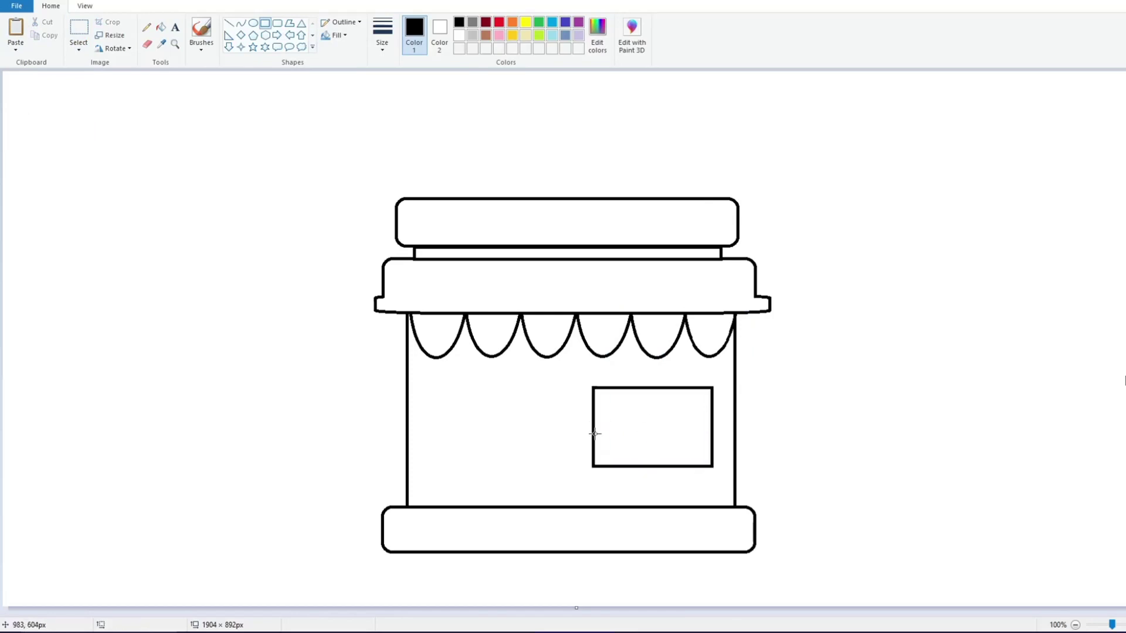
{"action": "left_click_drag", "start_coordinate": [605, 399], "coordinate": [704, 457]}
{"action": "left_click", "coordinate": [736, 447]}
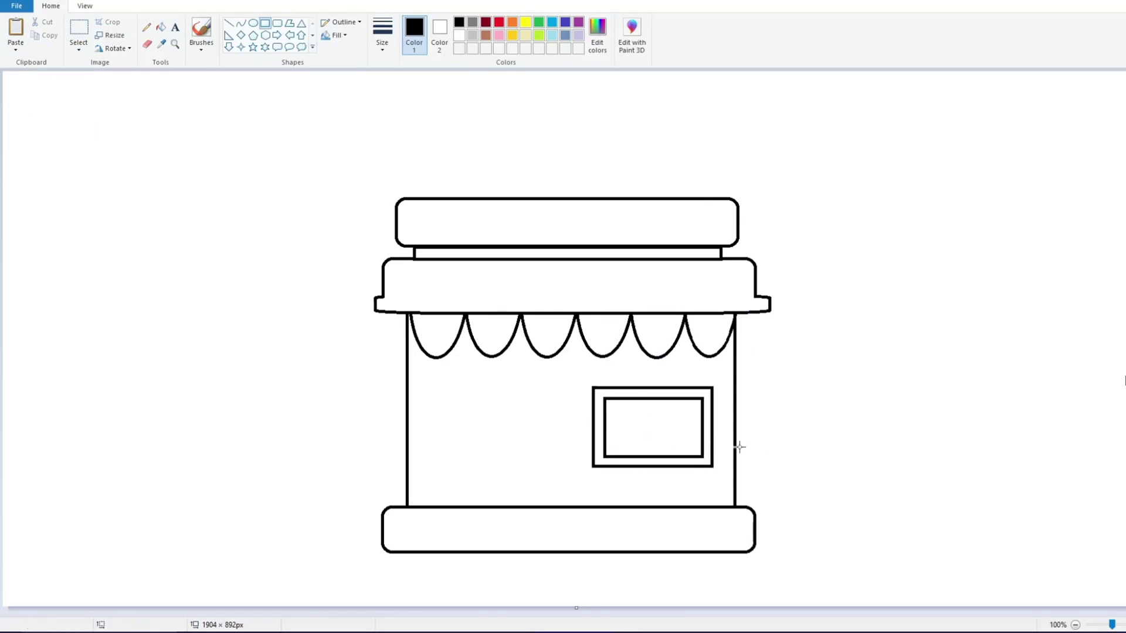
Draw a doorstep rectangle about 157 × 13 px above the base's left part, using the third line thickness
{"action": "left_click", "coordinate": [79, 30]}
{"action": "left_click", "coordinate": [265, 27]}
{"action": "left_click_drag", "start_coordinate": [420, 489], "coordinate": [516, 498]}
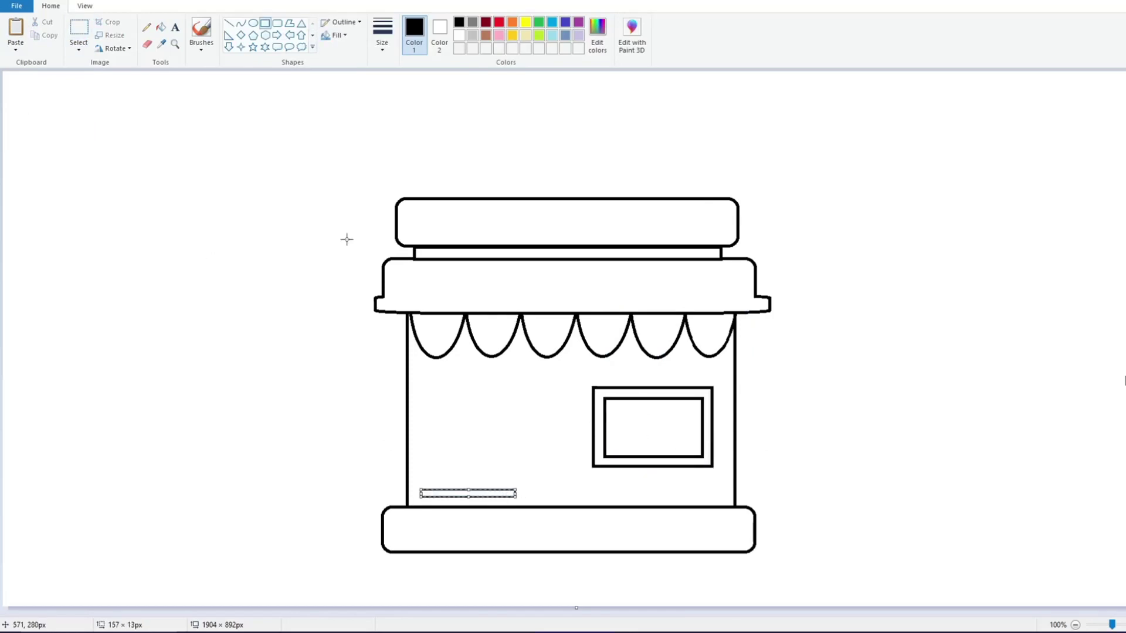
{"action": "left_click", "coordinate": [382, 35]}
{"action": "left_click", "coordinate": [392, 117]}
Draw a door frame about 114 × 175 px on the doorstep, widen it, and add an inner door rectangle with a thinner outline
{"action": "mouse_move", "coordinate": [440, 384]}
{"action": "left_mouse_down"}
{"action": "mouse_move", "coordinate": [491, 485]}
{"action": "mouse_move", "coordinate": [510, 489]}
{"action": "left_mouse_up"}
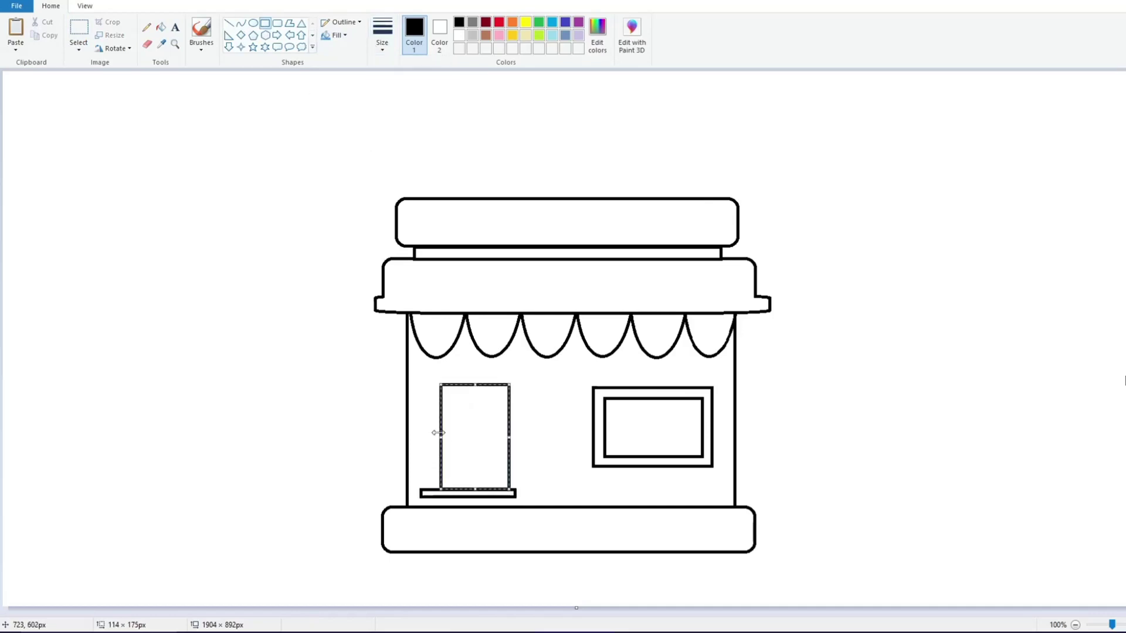
{"action": "left_click_drag", "start_coordinate": [439, 437], "coordinate": [430, 436]}
{"action": "left_click", "coordinate": [339, 291]}
{"action": "mouse_move", "coordinate": [469, 385]}
{"action": "left_mouse_down"}
{"action": "mouse_move", "coordinate": [454, 419]}
{"action": "mouse_move", "coordinate": [499, 489]}
{"action": "left_mouse_up"}
{"action": "left_click", "coordinate": [383, 35]}
{"action": "left_click", "coordinate": [394, 93]}
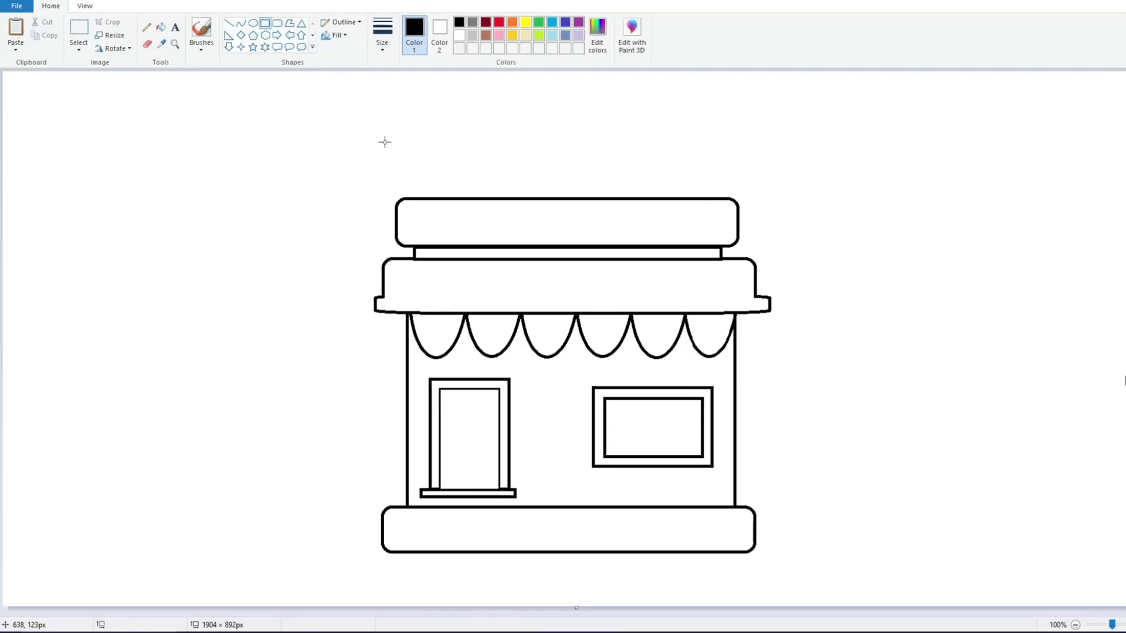
Draw a small door pane with the thinnest outline and duplicate it to make a side-by-side pair at the door's top
{"action": "left_click", "coordinate": [382, 35]}
{"action": "left_click", "coordinate": [391, 76]}
{"action": "left_click_drag", "start_coordinate": [465, 419], "coordinate": [296, 395]}
{"action": "left_click", "coordinate": [78, 29]}
{"action": "key", "text": "ctrl+c"}
{"action": "left_click", "coordinate": [16, 29]}
{"action": "left_click_drag", "start_coordinate": [79, 120], "coordinate": [432, 391]}
Copy the pair of door panes and paste it twice below to form three rows
{"action": "key", "text": "ctrl+c"}
{"action": "left_click", "coordinate": [15, 29]}
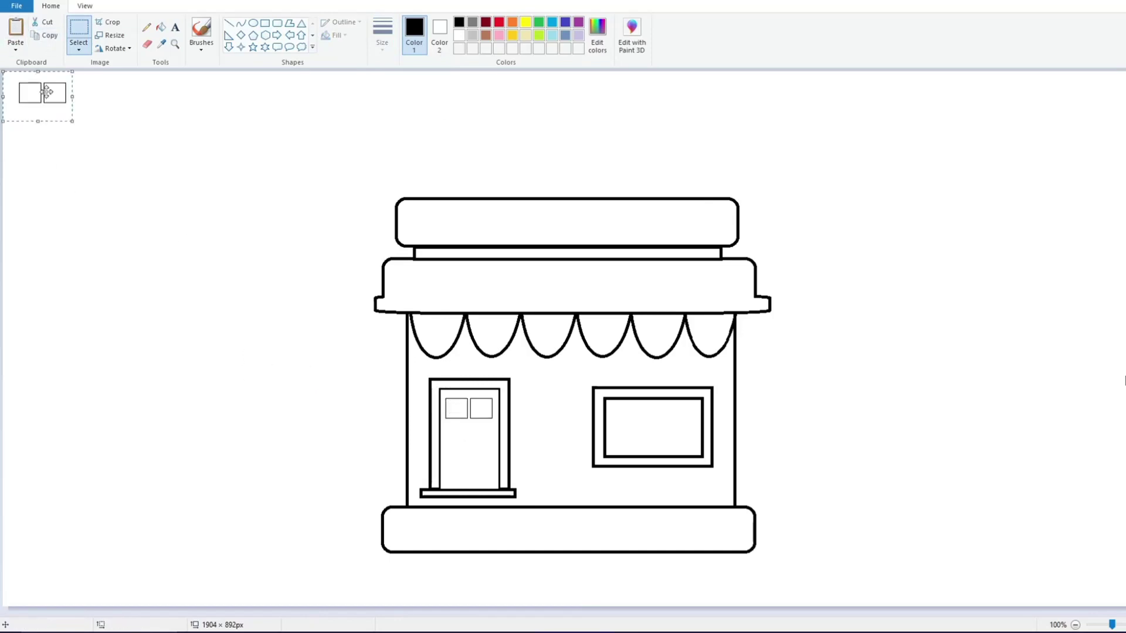
{"action": "left_click_drag", "start_coordinate": [47, 92], "coordinate": [474, 440]}
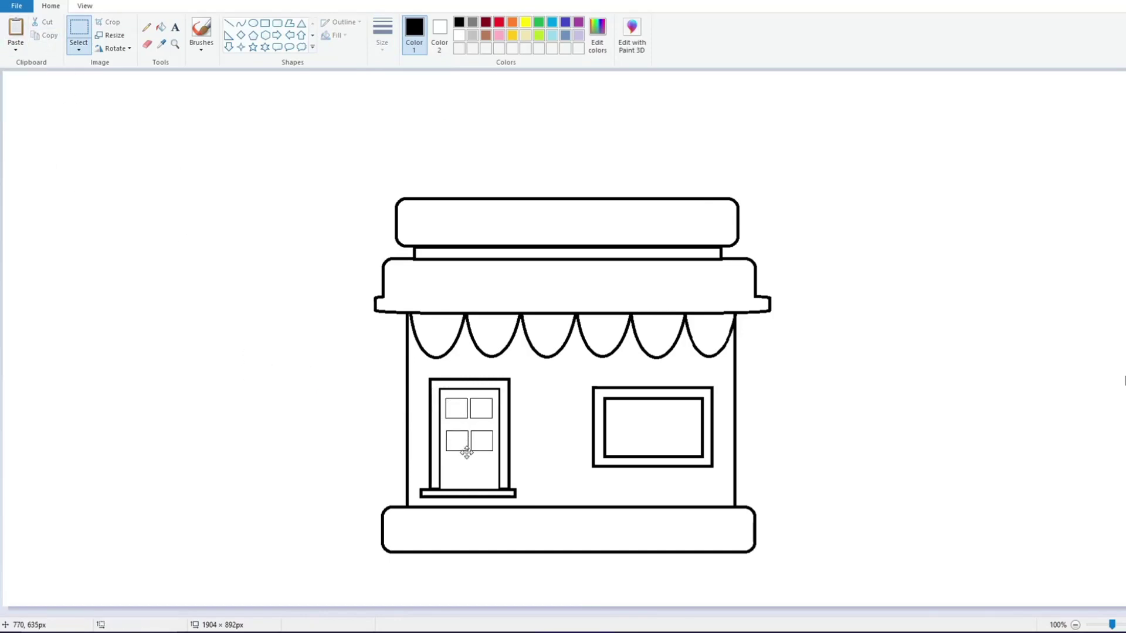
{"action": "left_click", "coordinate": [15, 29]}
{"action": "left_click_drag", "start_coordinate": [47, 92], "coordinate": [472, 477]}
Delete a 245 × 26 px section of the base's top line, then draw and trim a short vertical line at the gap's left end
{"action": "left_click_drag", "start_coordinate": [556, 501], "coordinate": [704, 517]}
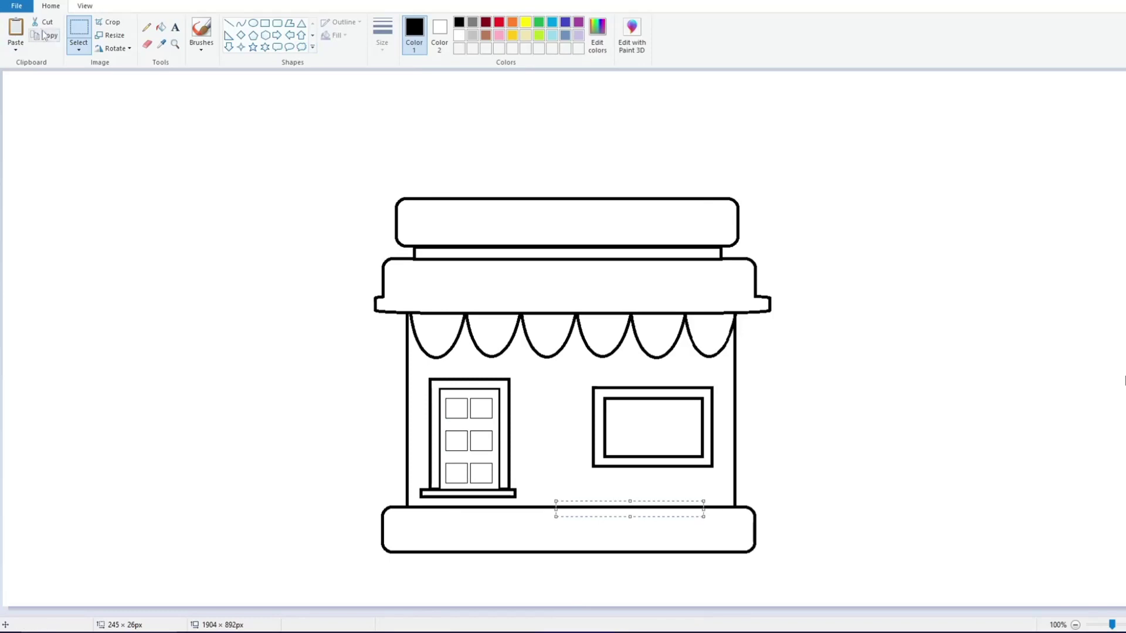
{"action": "key", "text": "Delete"}
{"action": "left_click", "coordinate": [229, 23]}
{"action": "left_click", "coordinate": [382, 36]}
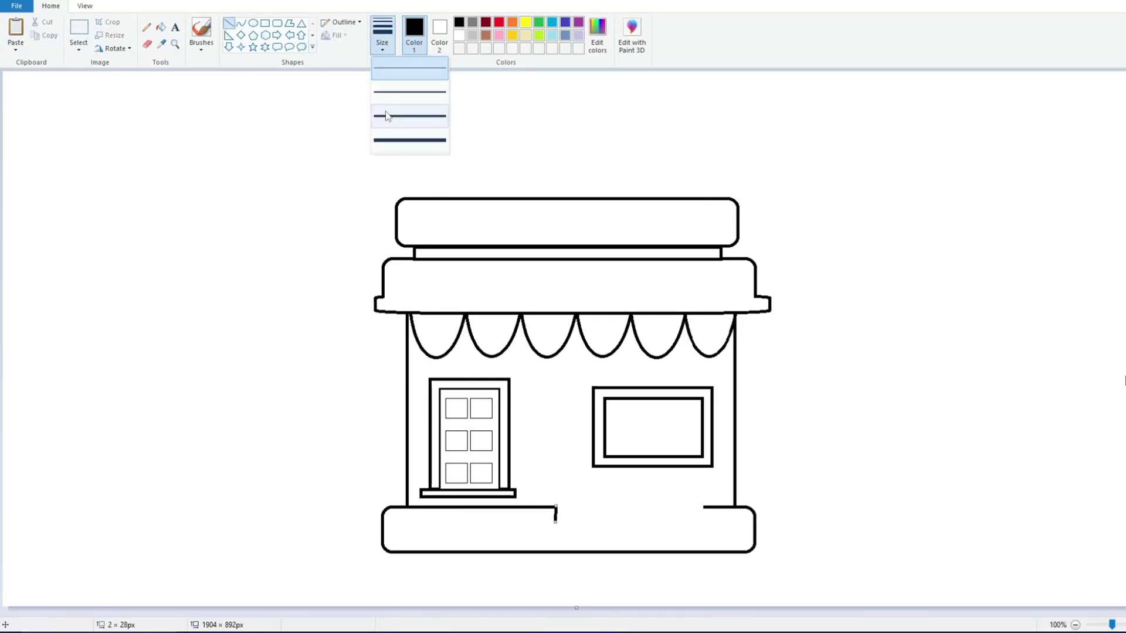
{"action": "left_click", "coordinate": [410, 120]}
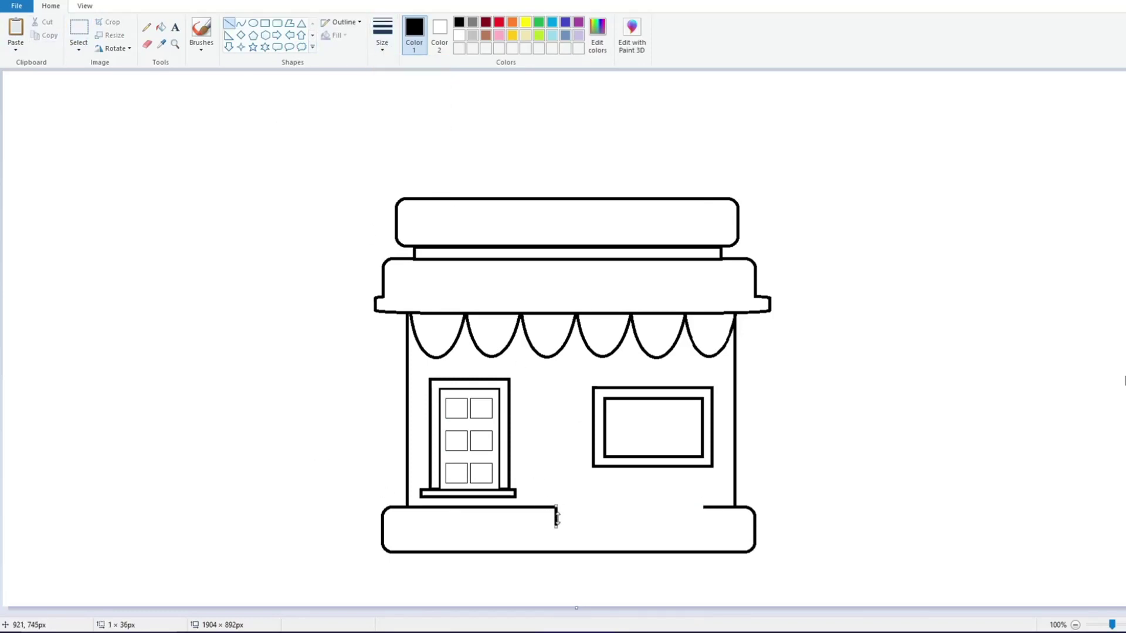
{"action": "left_click", "coordinate": [146, 44]}
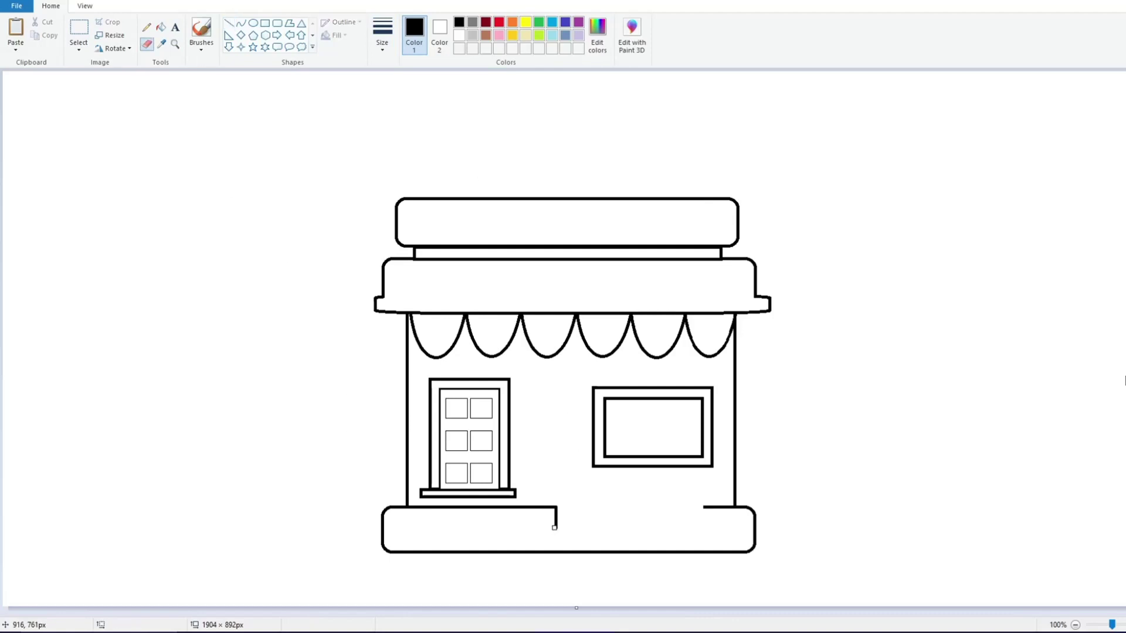
Copy the left corner of the gap, flip the copy horizontally and place it at the gap's right end
{"action": "left_click", "coordinate": [78, 28]}
{"action": "left_click_drag", "start_coordinate": [541, 503], "coordinate": [567, 540]}
{"action": "left_click", "coordinate": [46, 35]}
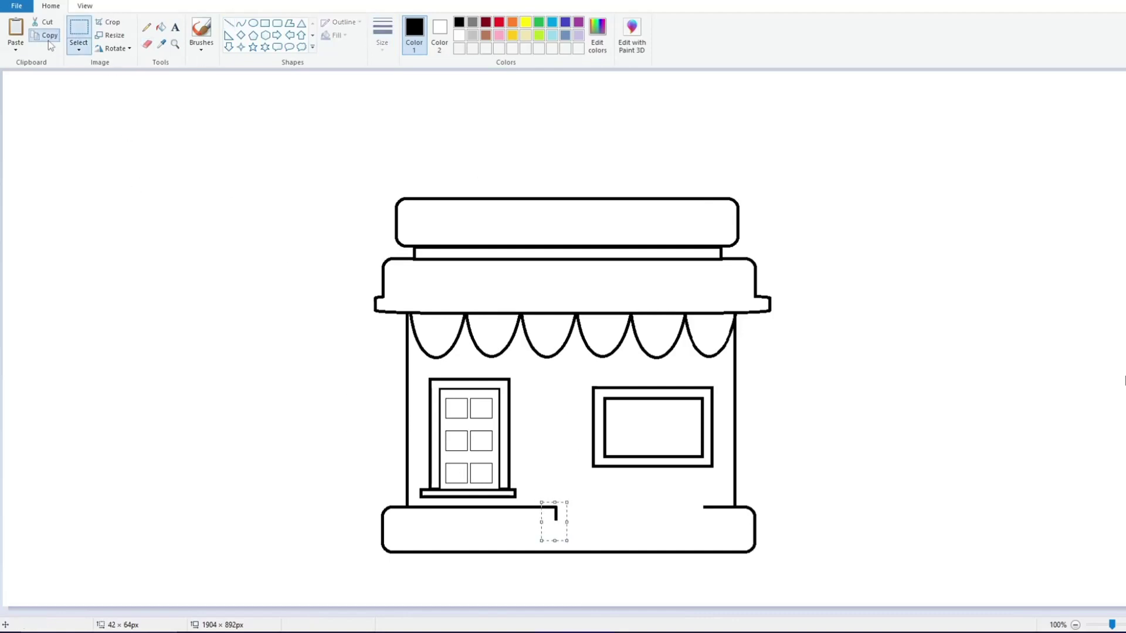
{"action": "left_click", "coordinate": [16, 29]}
{"action": "left_click", "coordinate": [115, 48]}
{"action": "left_click", "coordinate": [135, 116]}
{"action": "left_click_drag", "start_coordinate": [15, 89], "coordinate": [707, 517]}
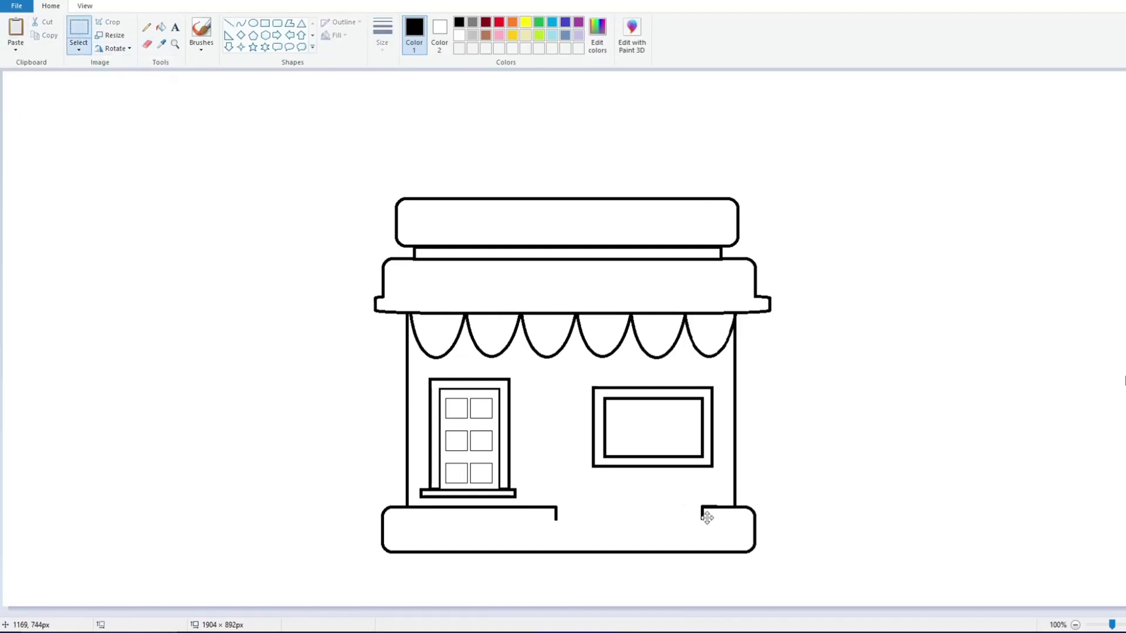
Draw two horizontal lines between the gap's corners to close the recess in the base, and tidy them with the eraser
{"action": "left_click", "coordinate": [229, 23]}
{"action": "left_click_drag", "start_coordinate": [556, 519], "coordinate": [704, 520]}
{"action": "left_click", "coordinate": [606, 473]}
{"action": "left_click_drag", "start_coordinate": [557, 512], "coordinate": [703, 511]}
{"action": "left_click", "coordinate": [147, 44]}
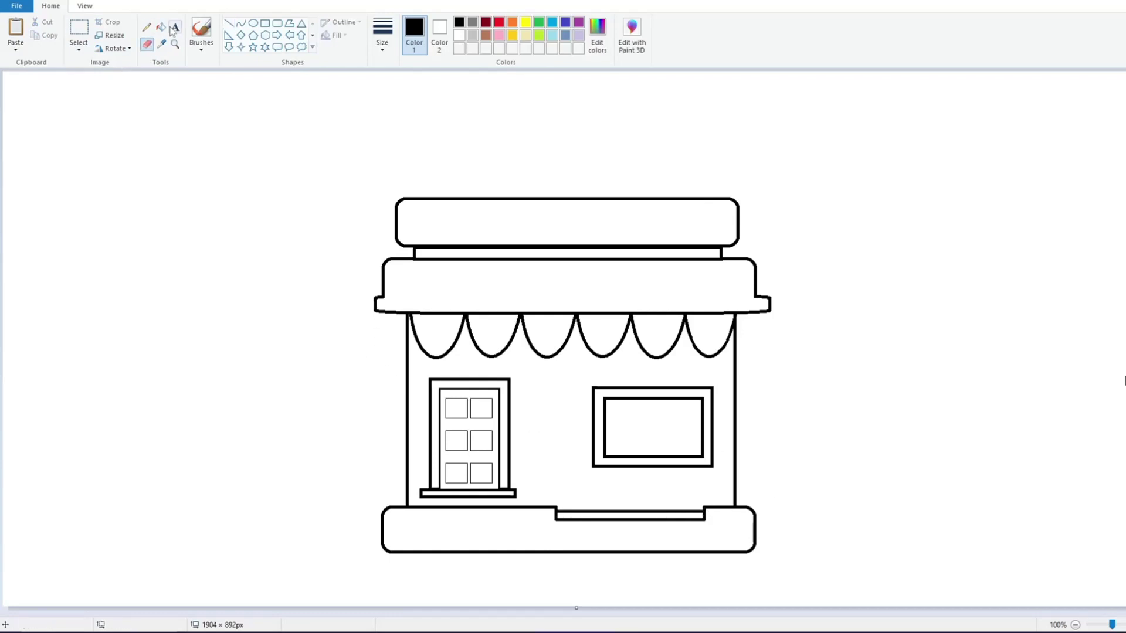
Draw two horizontal dark red lines across the roof sign to divide it into three stripes
{"action": "left_click", "coordinate": [201, 29]}
{"action": "left_click", "coordinate": [486, 22]}
{"action": "left_click", "coordinate": [229, 22]}
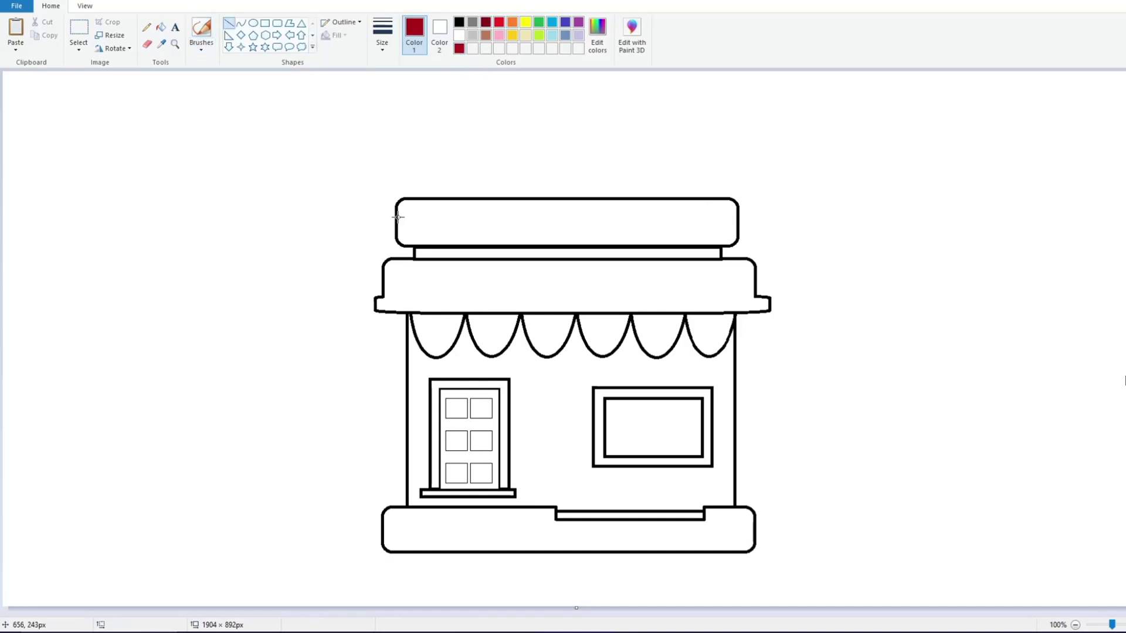
{"action": "left_click_drag", "start_coordinate": [397, 217], "coordinate": [736, 217]}
{"action": "left_click", "coordinate": [597, 35]}
{"action": "left_click", "coordinate": [466, 395]}
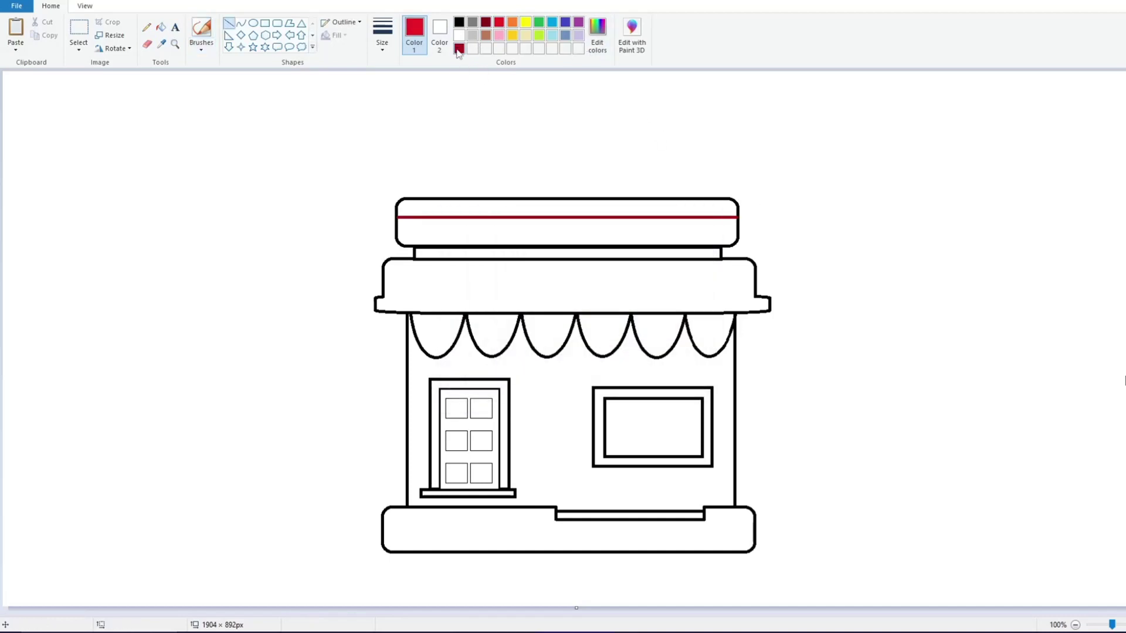
{"action": "left_click", "coordinate": [598, 35]}
{"action": "left_click", "coordinate": [466, 394]}
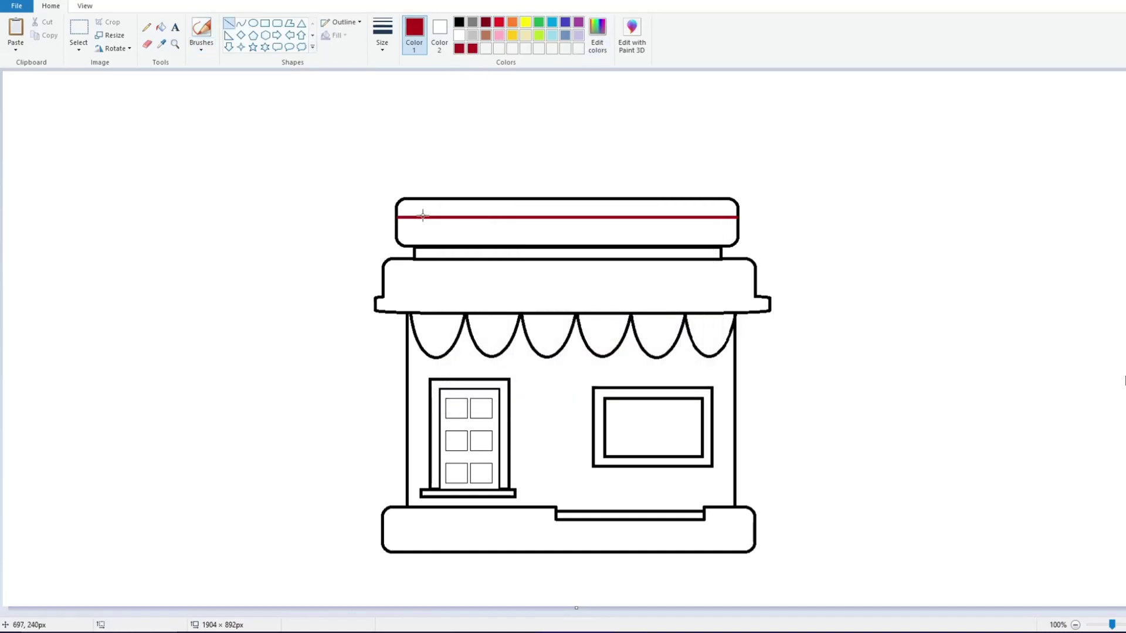
{"action": "left_click_drag", "start_coordinate": [398, 231], "coordinate": [738, 231]}
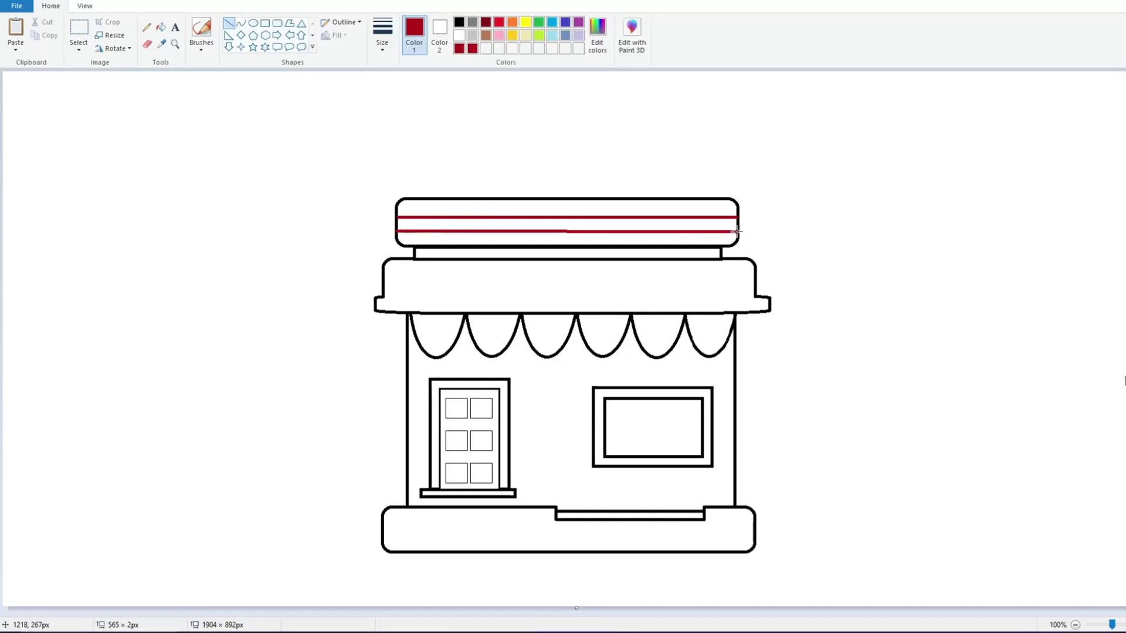
Fill the roof sign's upper two stripes with dark red and its lowest stripe with a brighter red
{"action": "left_click", "coordinate": [161, 27]}
{"action": "left_click", "coordinate": [469, 208]}
{"action": "left_click", "coordinate": [475, 225]}
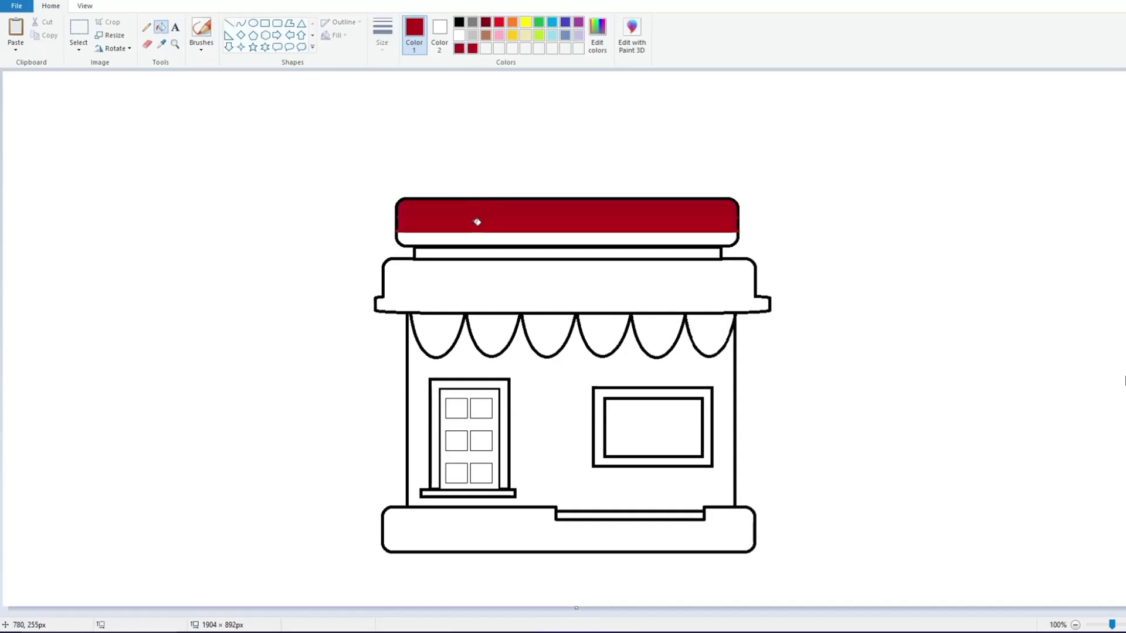
{"action": "left_click", "coordinate": [499, 22]}
{"action": "left_click", "coordinate": [463, 239]}
{"action": "left_click", "coordinate": [608, 44]}
{"action": "left_click", "coordinate": [465, 395]}
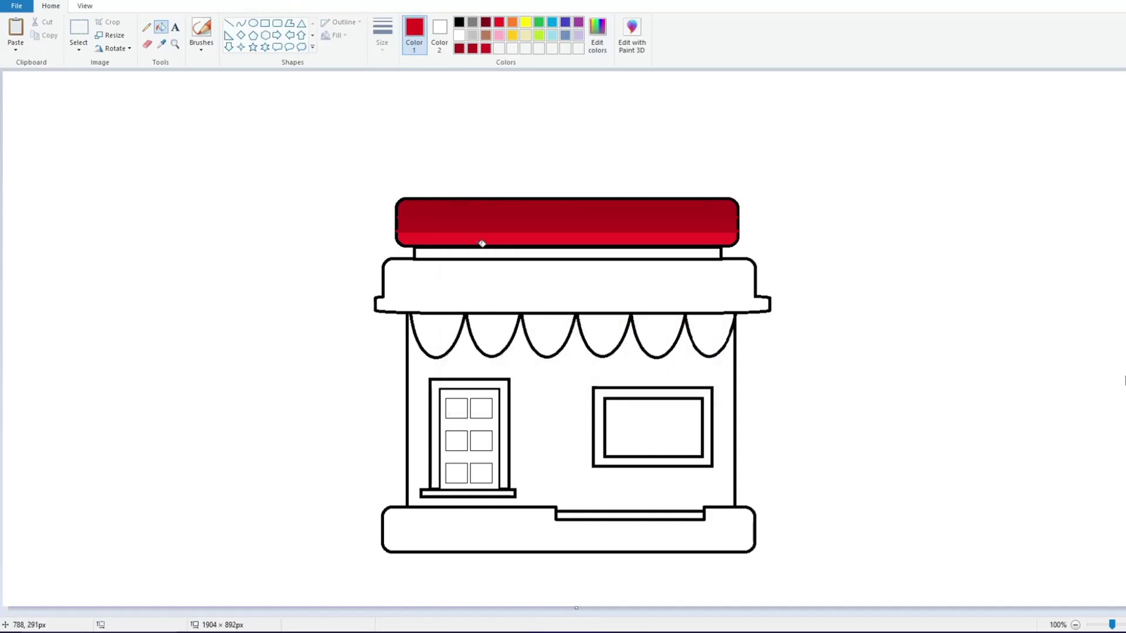
Redraw the roof sign's side outlines with black lines over the ends of the red stripes
{"action": "left_click", "coordinate": [229, 23]}
{"action": "left_click", "coordinate": [382, 35]}
{"action": "left_click", "coordinate": [410, 141]}
{"action": "left_click", "coordinate": [459, 21]}
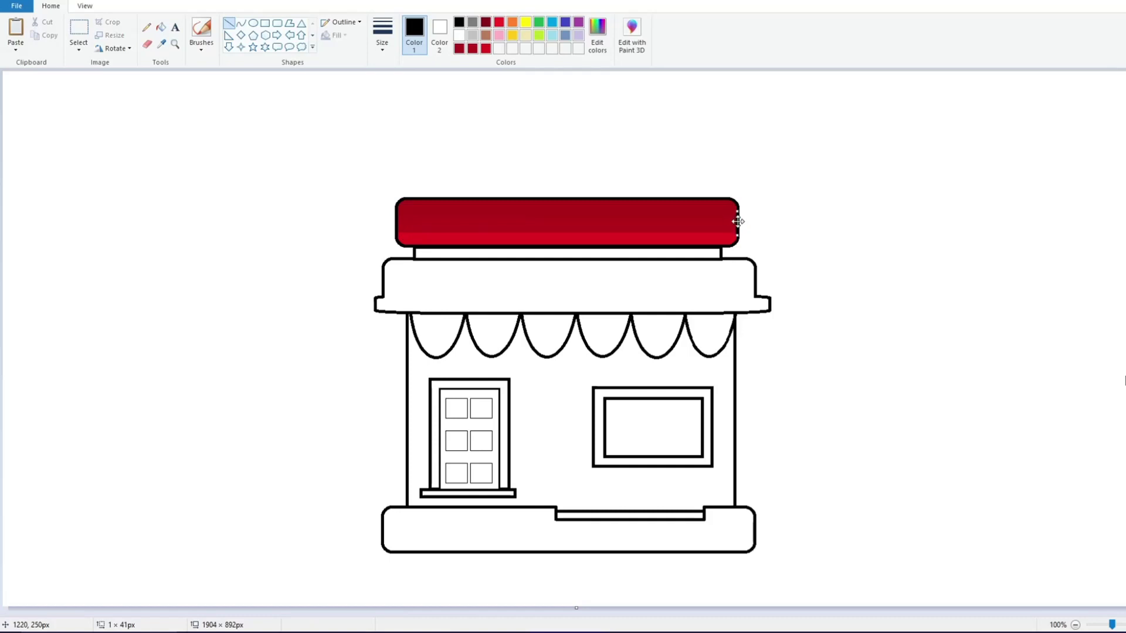
{"action": "left_click", "coordinate": [462, 162]}
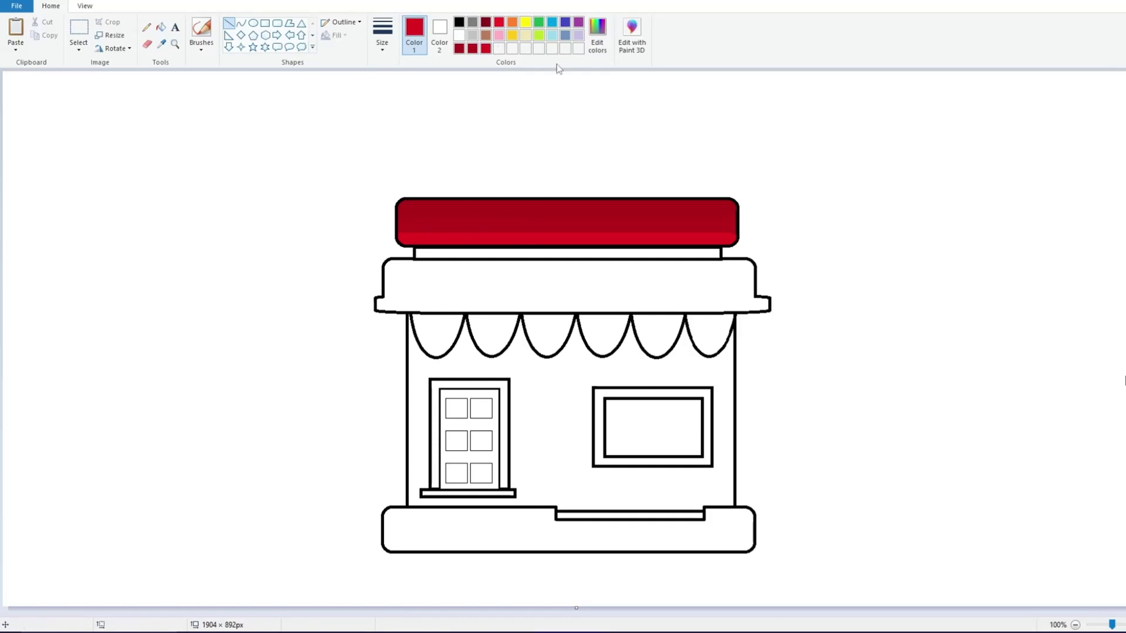
Fill the narrow strip beneath the roof sign with the bright red
{"action": "left_click", "coordinate": [160, 27]}
{"action": "left_click", "coordinate": [547, 248]}
{"action": "left_click", "coordinate": [229, 23]}
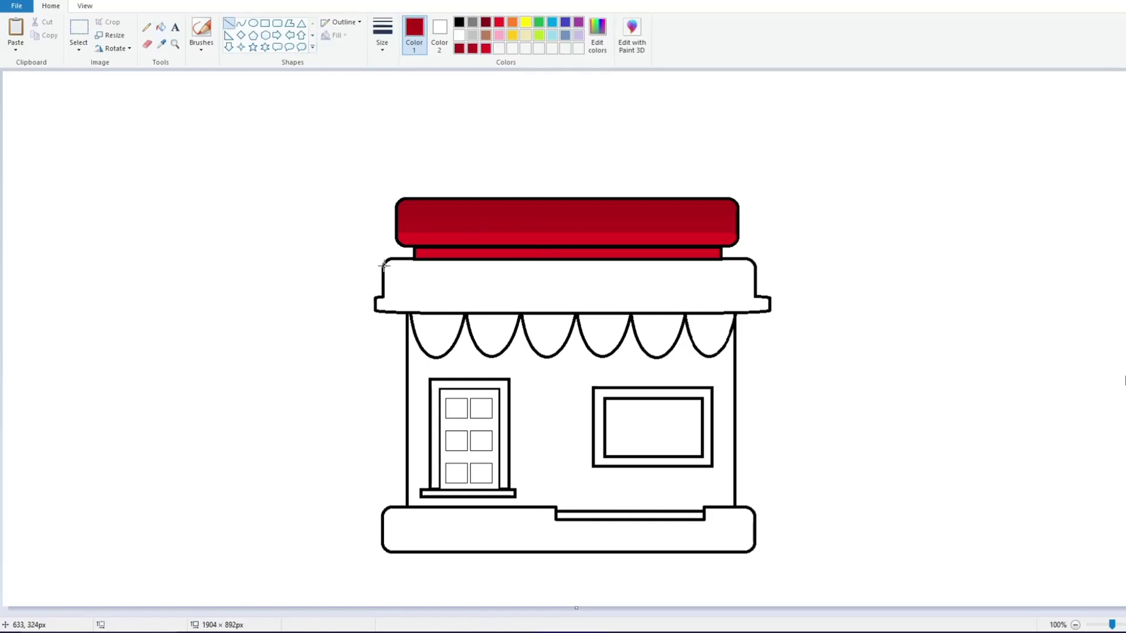
Draw two horizontal dark red lines across the upper part of the awning panel and fill the two bands they mark off with dark red
{"action": "left_click_drag", "start_coordinate": [383, 265], "coordinate": [755, 265]}
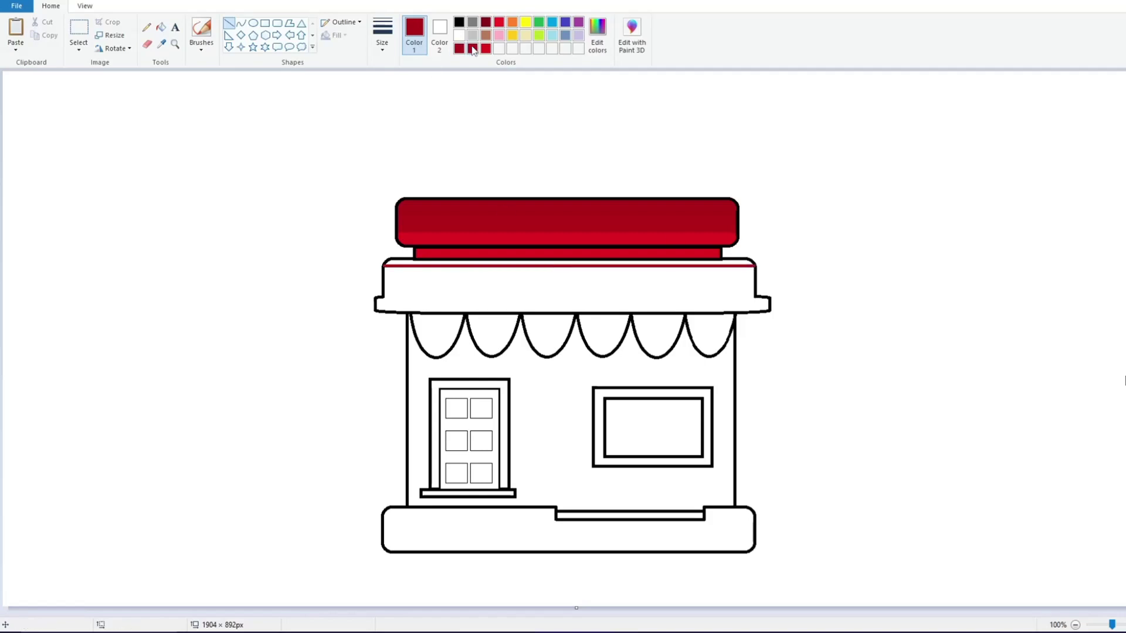
{"action": "left_click_drag", "start_coordinate": [384, 274], "coordinate": [756, 275]}
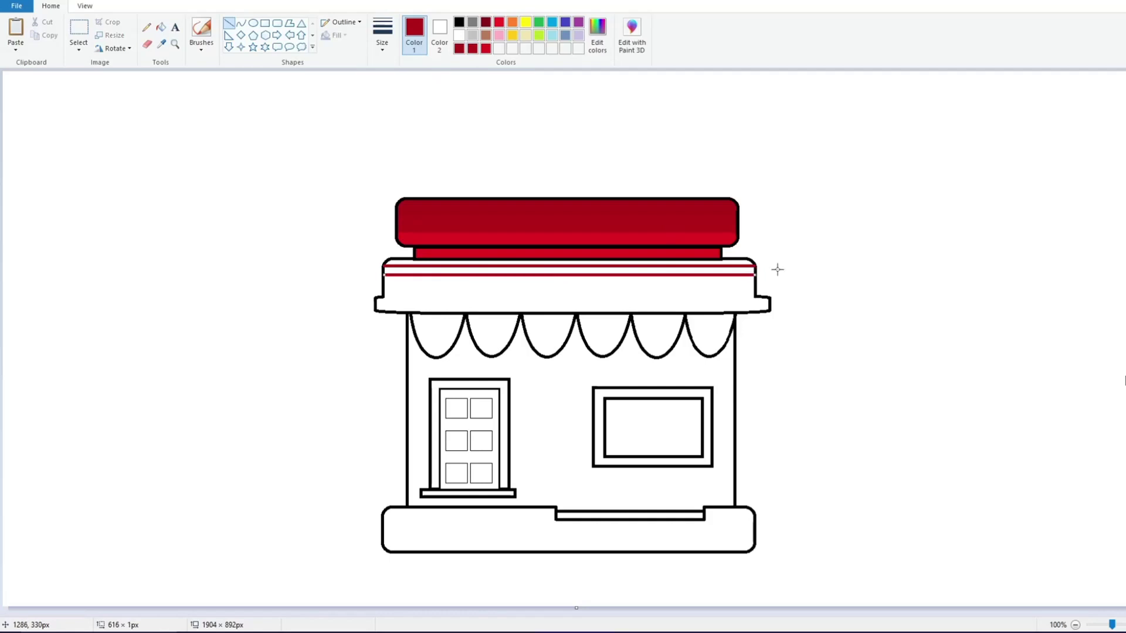
{"action": "left_click", "coordinate": [161, 27]}
{"action": "left_click", "coordinate": [453, 270]}
{"action": "left_click", "coordinate": [459, 262]}
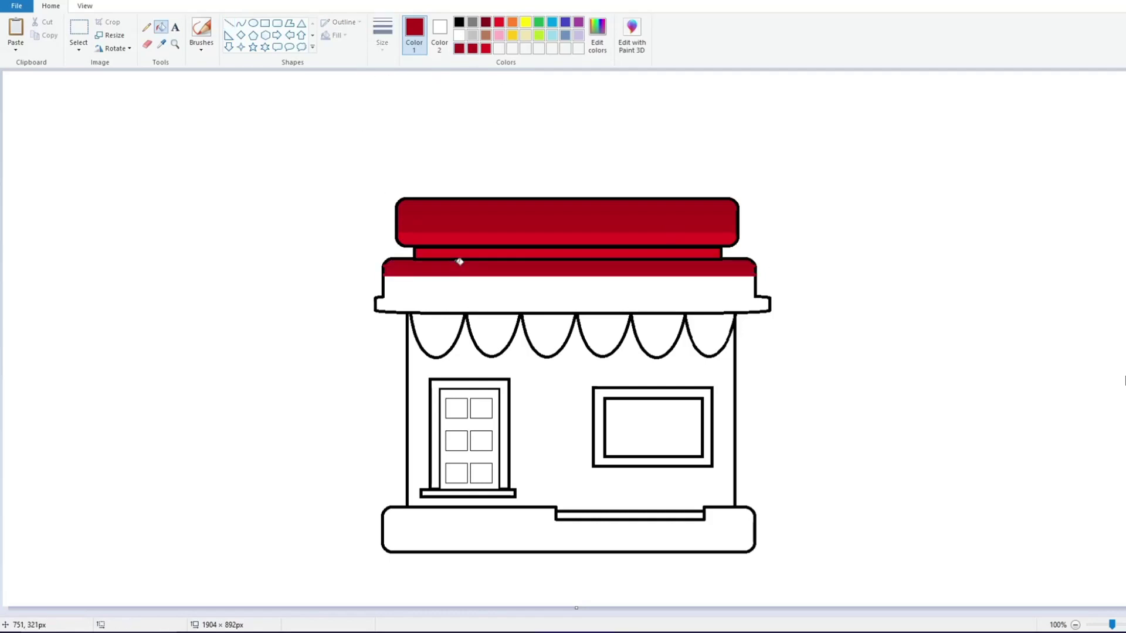
Draw a brighter red horizontal line below the awning panel's dark bands and fill the gap above it with the same red
{"action": "left_click", "coordinate": [486, 48]}
{"action": "left_click", "coordinate": [229, 23]}
{"action": "left_click_drag", "start_coordinate": [382, 286], "coordinate": [756, 285]}
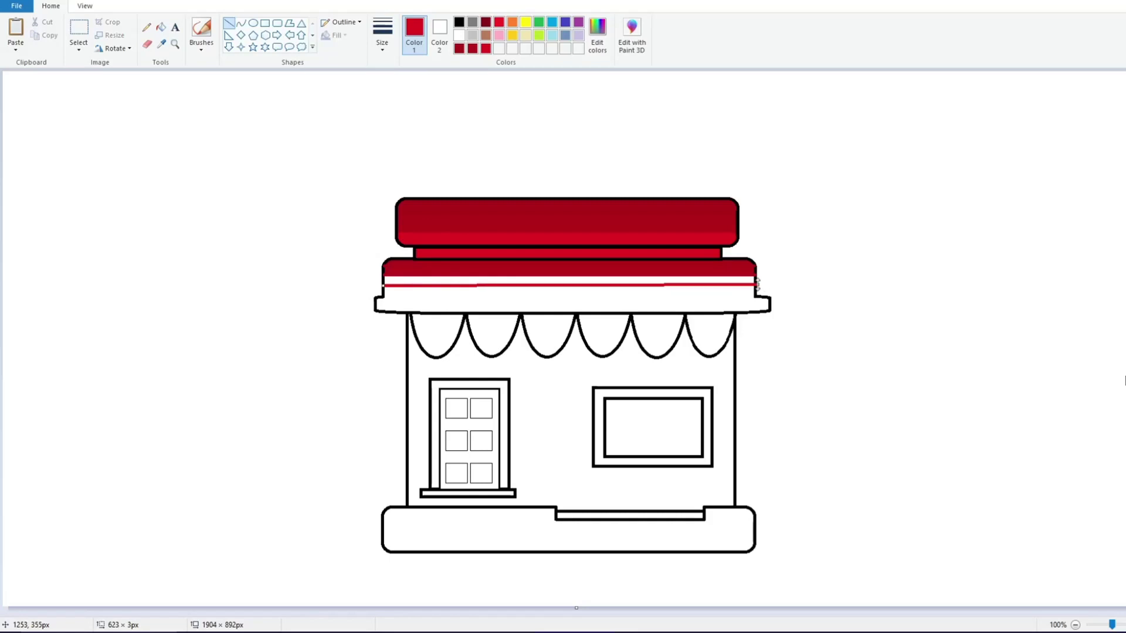
{"action": "left_click", "coordinate": [160, 27]}
{"action": "left_click", "coordinate": [404, 279]}
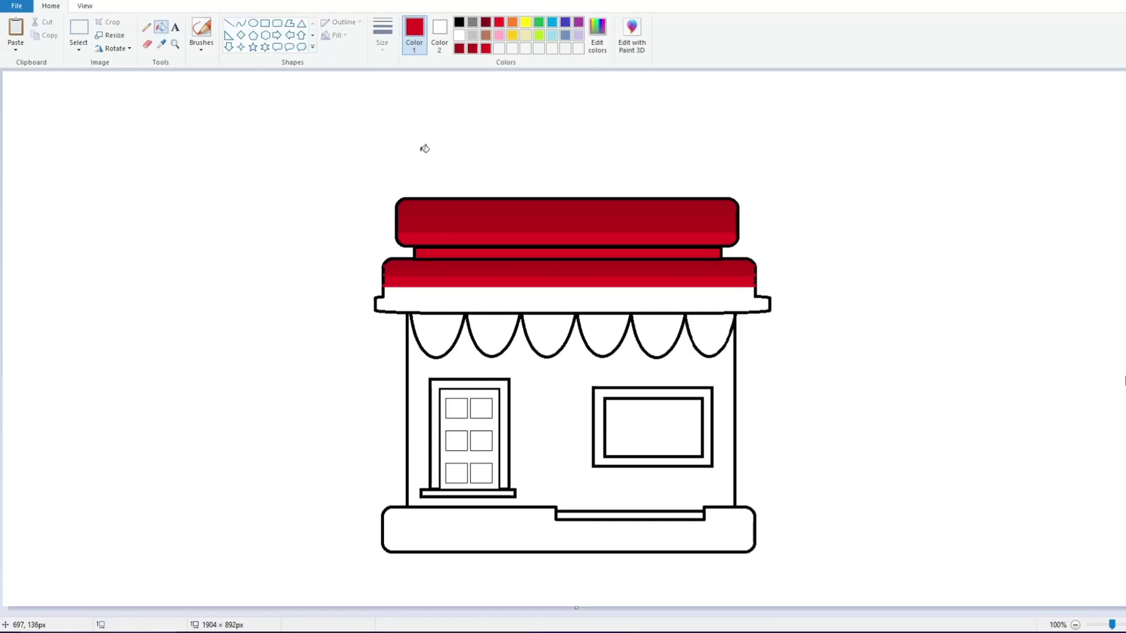
Mix two custom dark reds and refill the awning panel's uppermost band with the darker one
{"action": "left_click", "coordinate": [474, 49]}
{"action": "left_click", "coordinate": [597, 37]}
{"action": "left_click_drag", "start_coordinate": [706, 300], "coordinate": [705, 301]}
{"action": "left_click", "coordinate": [466, 394]}
{"action": "left_click", "coordinate": [597, 36]}
{"action": "left_click", "coordinate": [466, 394]}
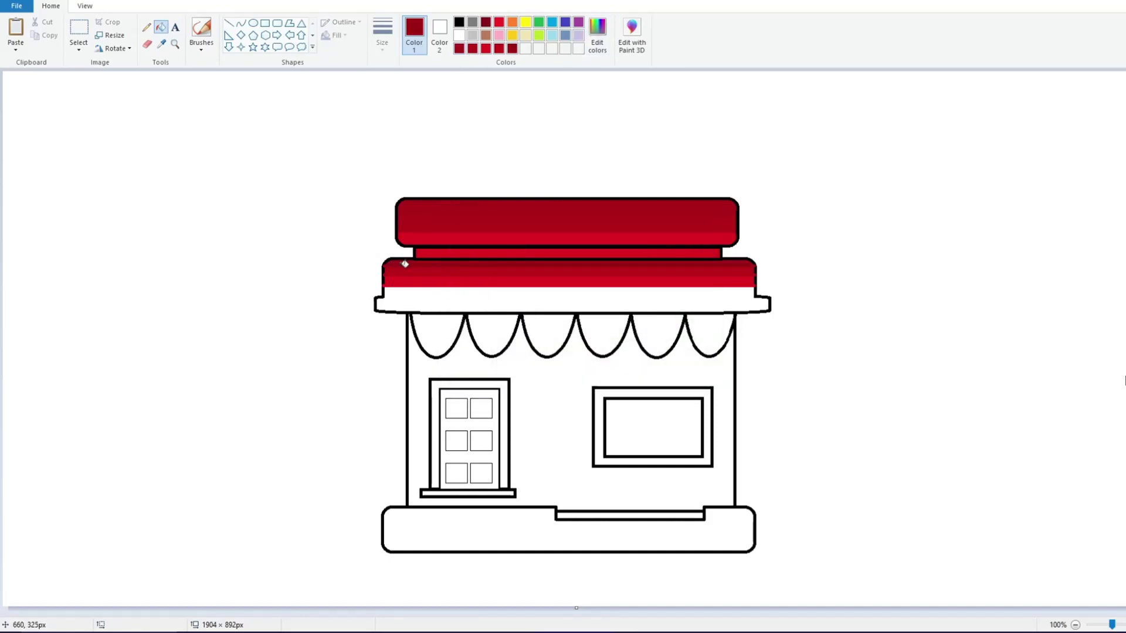
Draw a red horizontal line where the awning panel meets its rim and fill the remaining white band above it with red
{"action": "left_click", "coordinate": [499, 23]}
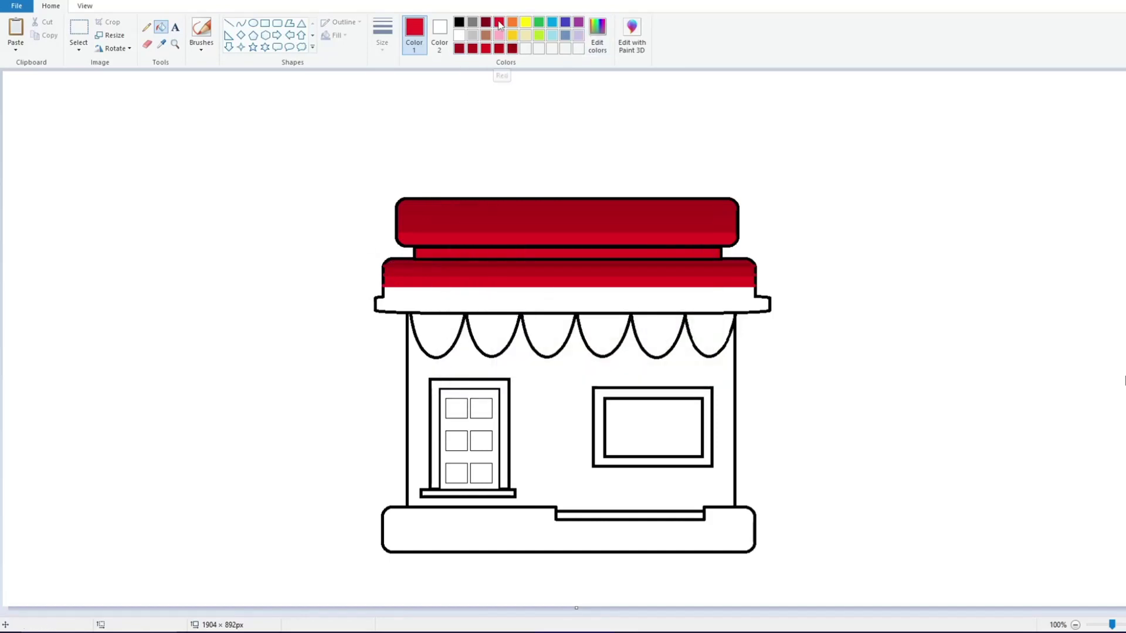
{"action": "left_click", "coordinate": [229, 23]}
{"action": "left_click_drag", "start_coordinate": [384, 295], "coordinate": [757, 295]}
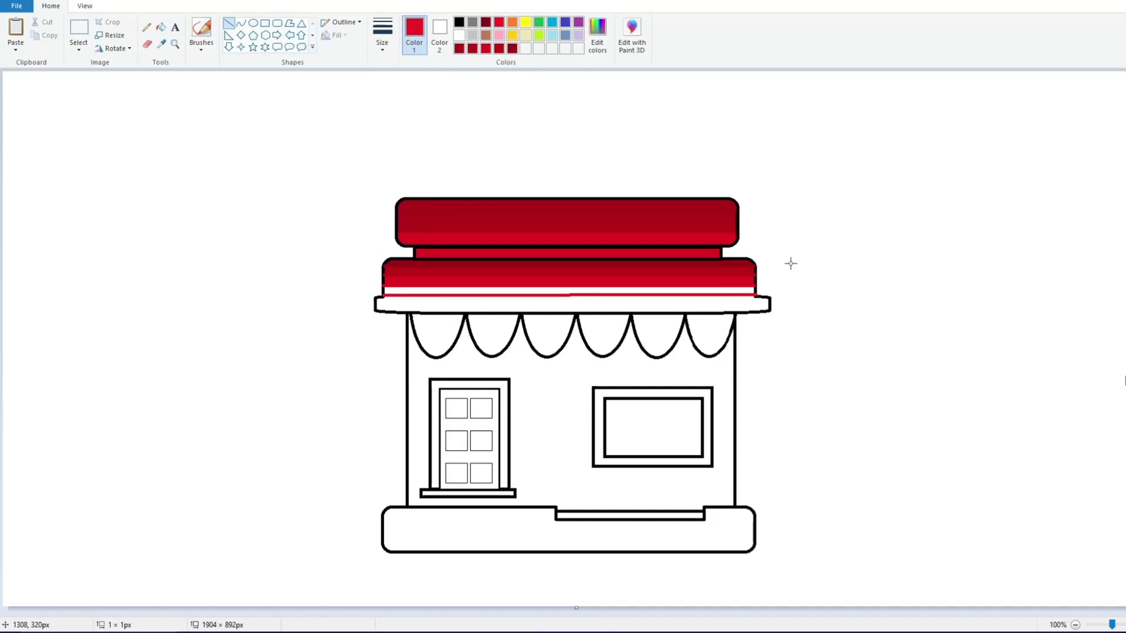
{"action": "left_click", "coordinate": [408, 289]}
Mix a lighter custom red and refill the awning panel's lowest band with it
{"action": "left_click", "coordinate": [597, 37]}
{"action": "left_click", "coordinate": [706, 281]}
{"action": "left_click", "coordinate": [467, 394]}
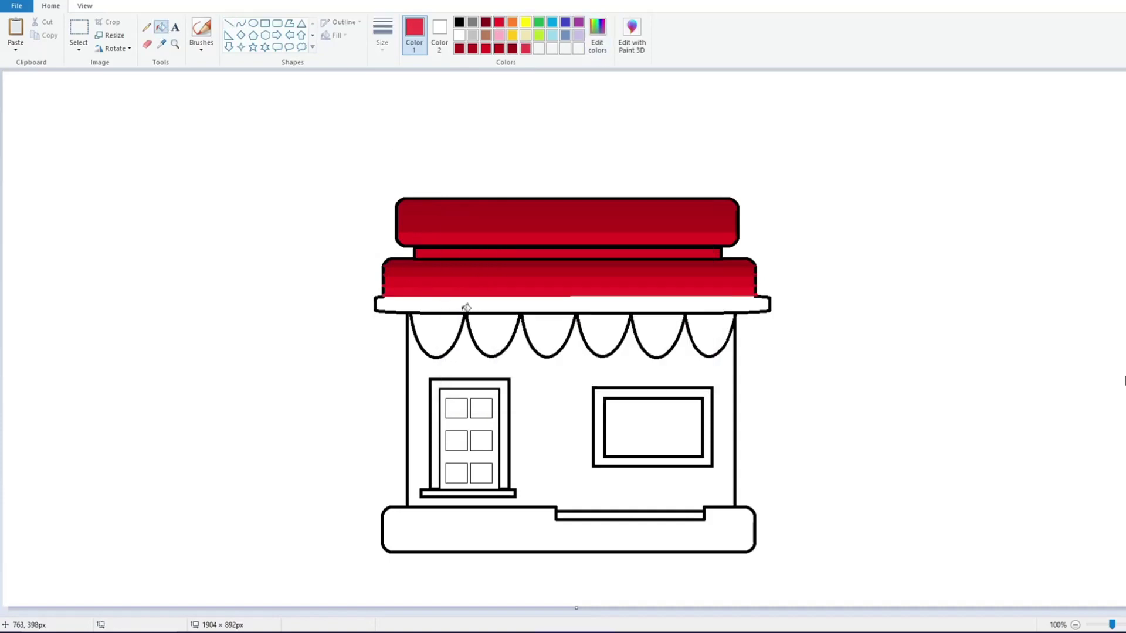
{"action": "left_click", "coordinate": [467, 291]}
Mix two progressively lighter custom pinks for the awning's rim
{"action": "left_click", "coordinate": [597, 36]}
{"action": "left_click", "coordinate": [705, 269]}
{"action": "left_click", "coordinate": [468, 394]}
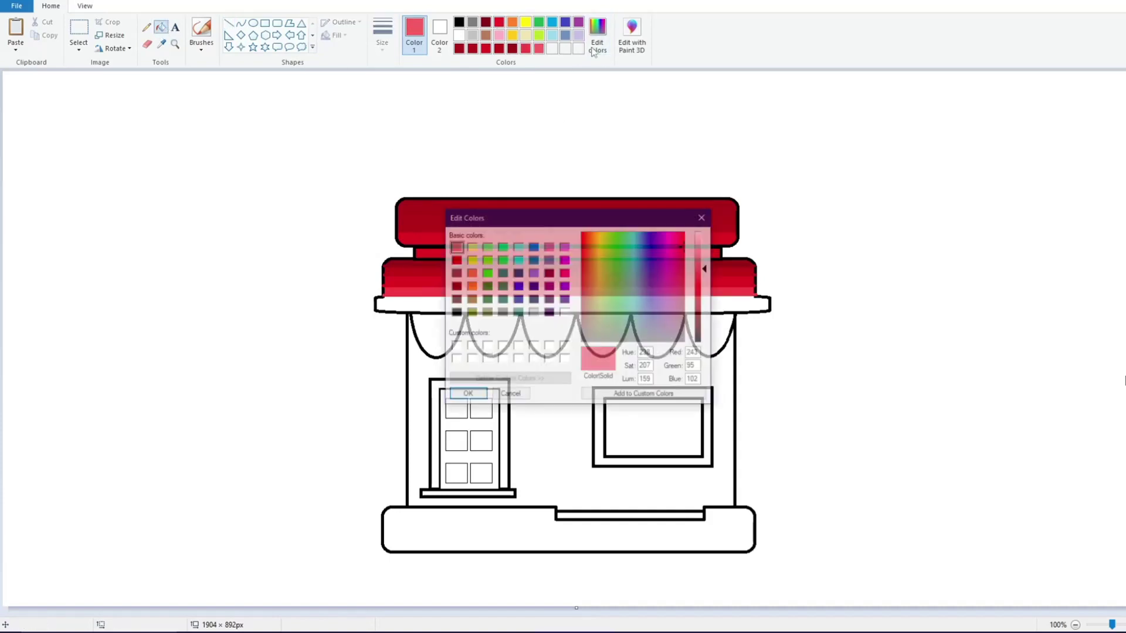
{"action": "left_click", "coordinate": [468, 394]}
Draw a horizontal pink line dividing the awning's rim, then fill the upper half with medium pink and the lower half with light pink
{"action": "left_click", "coordinate": [229, 23]}
{"action": "left_click_drag", "start_coordinate": [376, 303], "coordinate": [766, 303]}
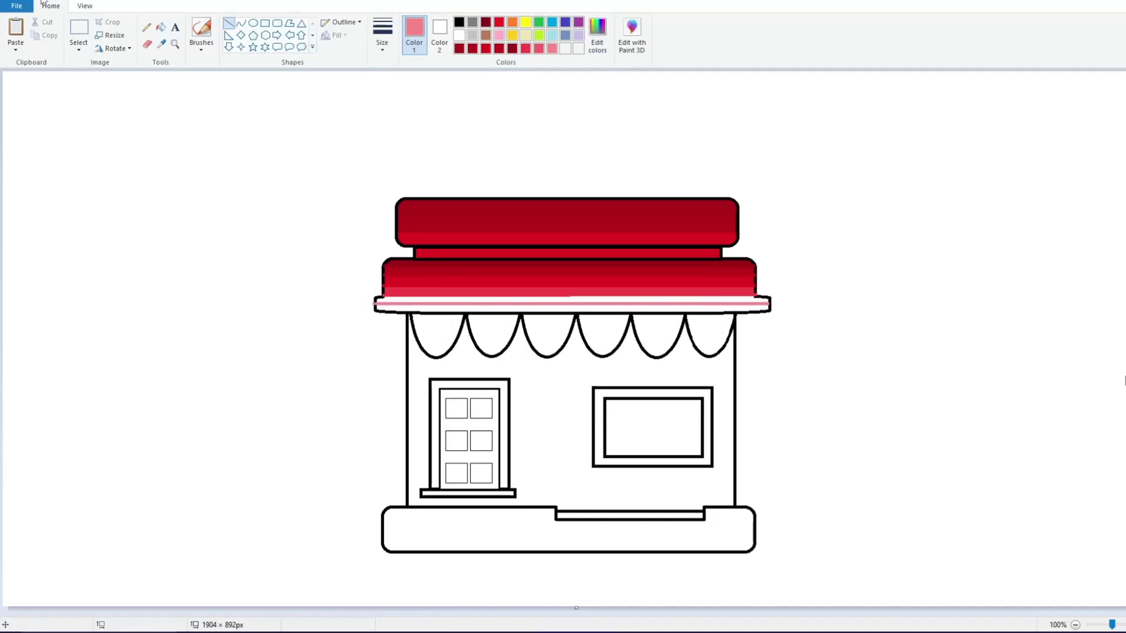
{"action": "key", "text": "ctrl+z"}
{"action": "left_click_drag", "start_coordinate": [376, 303], "coordinate": [771, 302]}
{"action": "left_click", "coordinate": [160, 27]}
{"action": "left_click", "coordinate": [428, 299]}
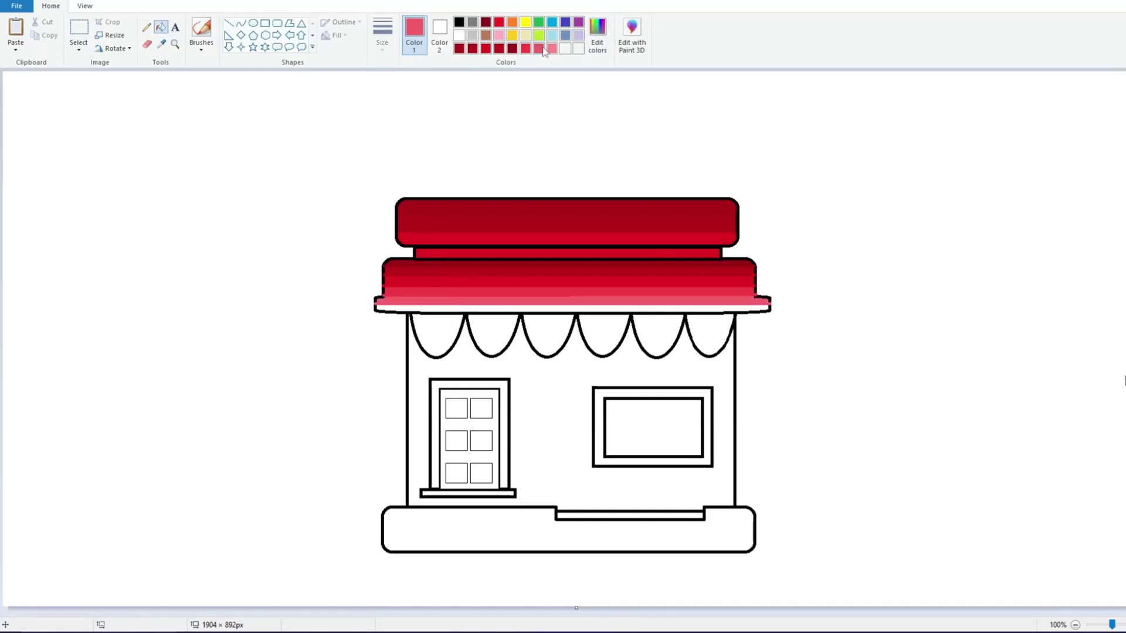
{"action": "left_click", "coordinate": [552, 48]}
{"action": "left_click", "coordinate": [443, 306]}
Redraw the awning's side outlines in black over the stripe ends and erase the stray marks outside them
{"action": "left_click", "coordinate": [230, 23]}
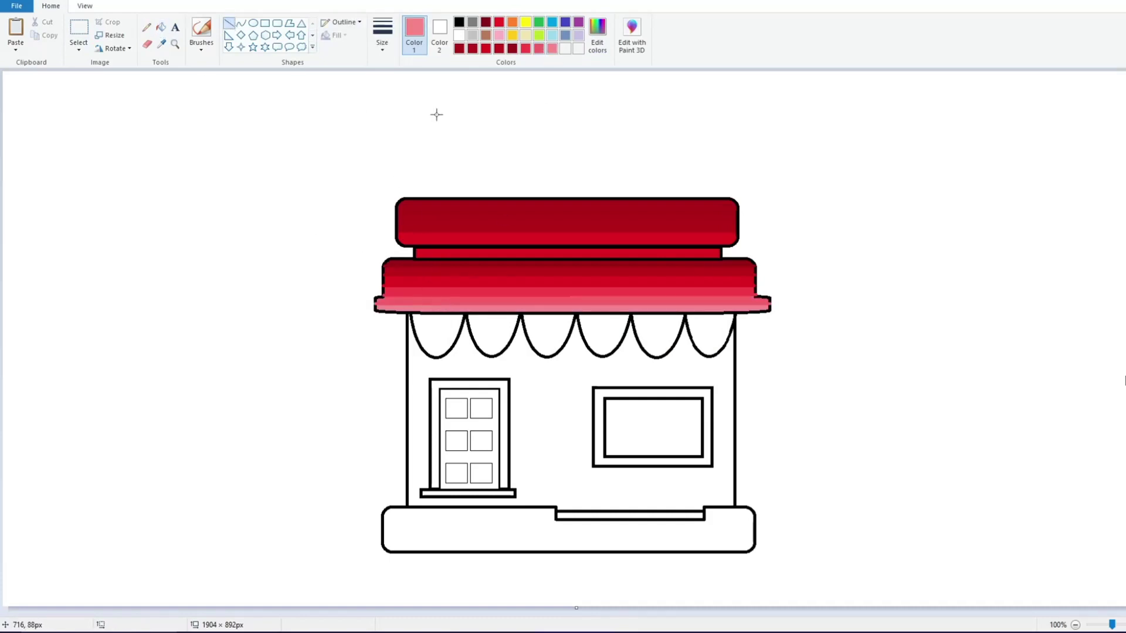
{"action": "left_click", "coordinate": [459, 22]}
{"action": "left_click", "coordinate": [147, 44]}
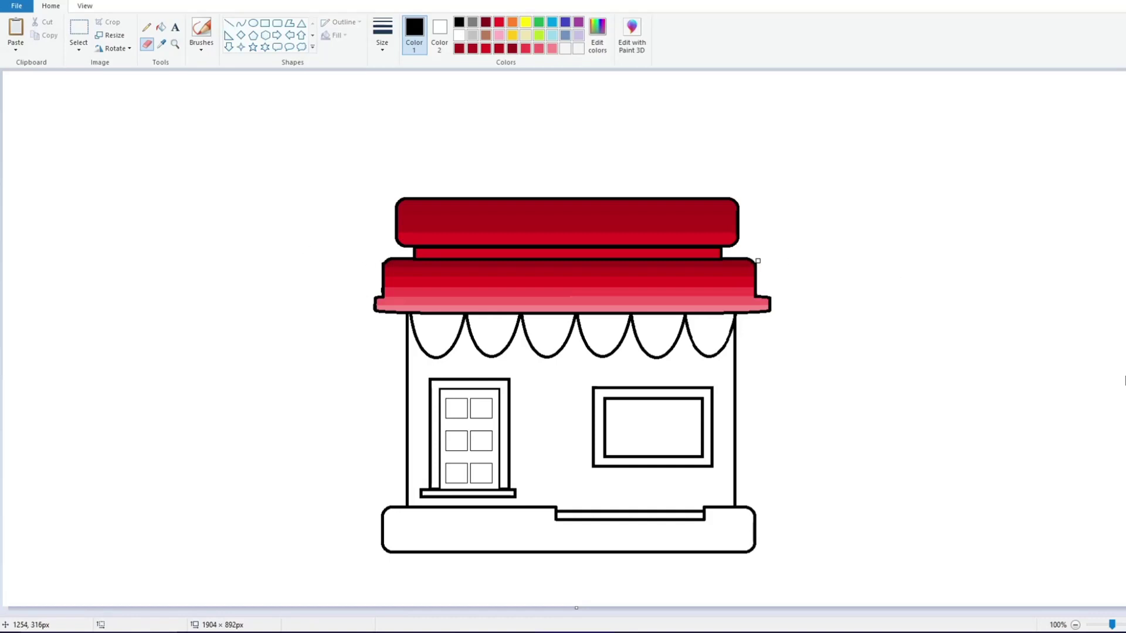
Fill all six awning scallops with dark red, undoing the misplaced fill on the building's outline
{"action": "left_click", "coordinate": [472, 48]}
{"action": "left_click", "coordinate": [159, 28]}
{"action": "left_click", "coordinate": [437, 335]}
{"action": "left_click", "coordinate": [516, 335]}
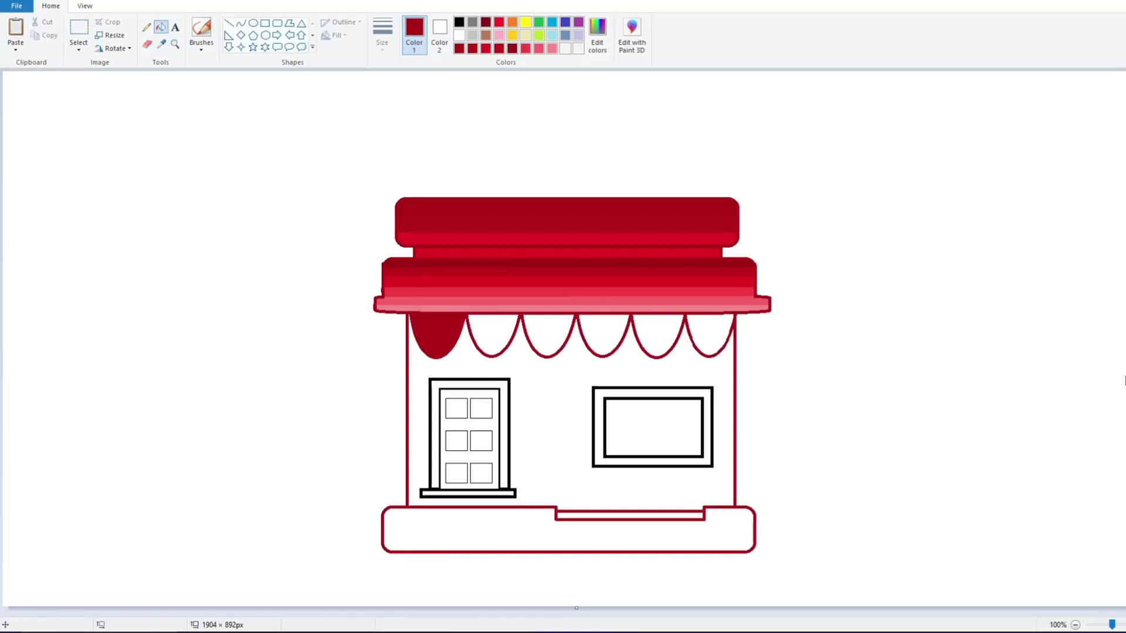
{"action": "key", "text": "ctrl+z"}
{"action": "left_click", "coordinate": [497, 334]}
{"action": "left_click", "coordinate": [560, 337]}
{"action": "left_click", "coordinate": [604, 336]}
{"action": "left_click", "coordinate": [658, 336]}
{"action": "left_click", "coordinate": [710, 336]}
Refill awning scallops in varied shades, making the third bright red, the fifth light red and their neighbours slightly different dark reds
{"action": "left_click", "coordinate": [552, 48]}
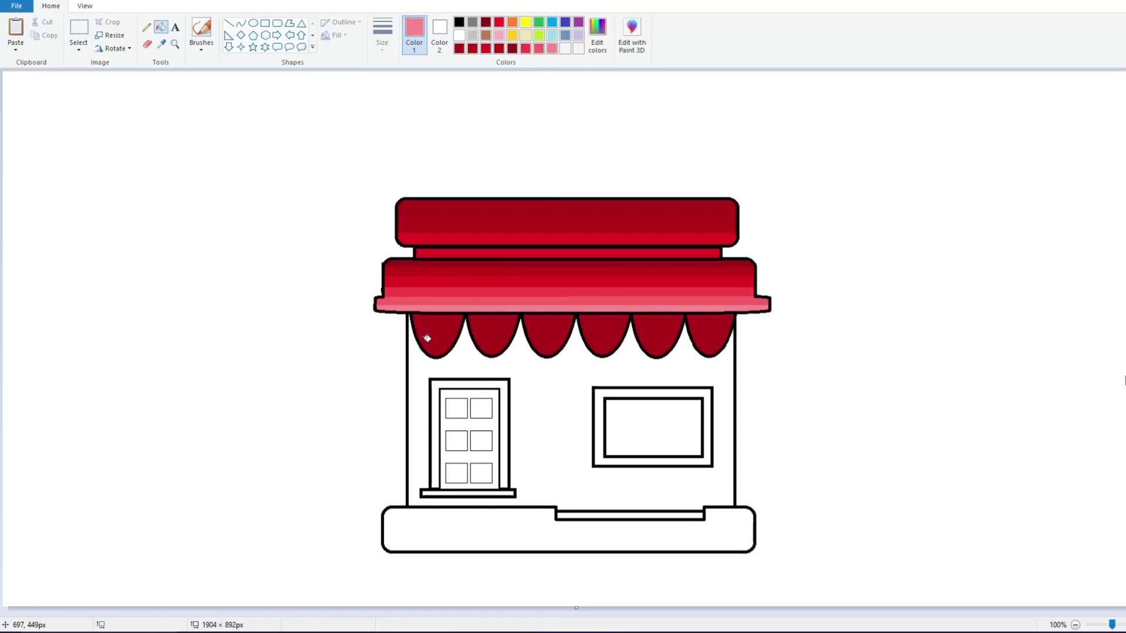
{"action": "left_click", "coordinate": [437, 335]}
{"action": "left_click", "coordinate": [491, 339]}
{"action": "left_click", "coordinate": [499, 48]}
{"action": "left_click", "coordinate": [500, 336]}
{"action": "left_click", "coordinate": [435, 335]}
{"action": "left_click", "coordinate": [555, 328]}
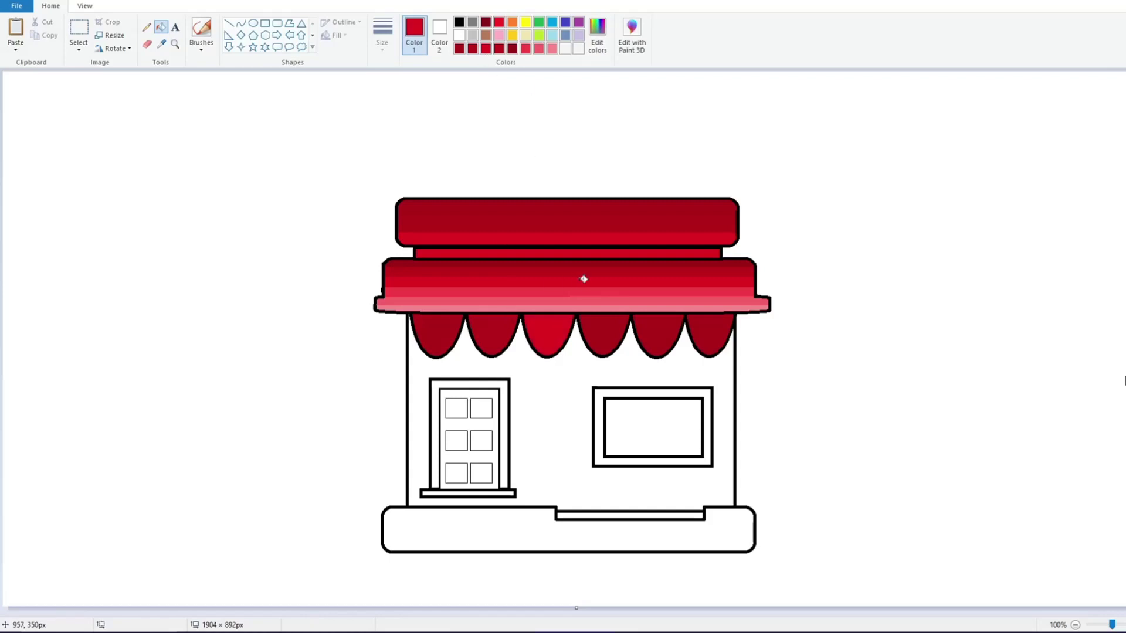
{"action": "left_click", "coordinate": [526, 48]}
{"action": "left_click", "coordinate": [658, 335]}
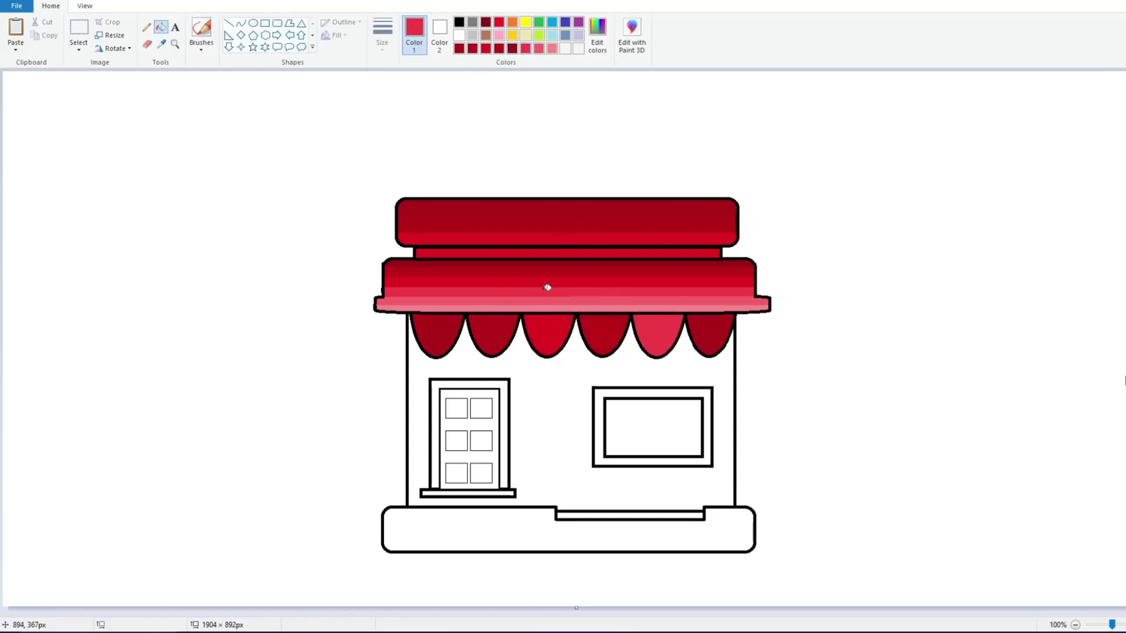
{"action": "left_click", "coordinate": [512, 49]}
{"action": "left_click", "coordinate": [454, 396]}
{"action": "key", "text": "ctrl+z"}
Recolour the thin outlines of the door's six panes with bright red
{"action": "scroll", "coordinate": [454, 397], "scroll_direction": "up", "scroll_amount": 1}
{"action": "scroll", "coordinate": [564, 340], "scroll_direction": "right", "scroll_amount": 5}
{"action": "scroll", "coordinate": [514, 83], "scroll_direction": "down", "scroll_amount": 5}
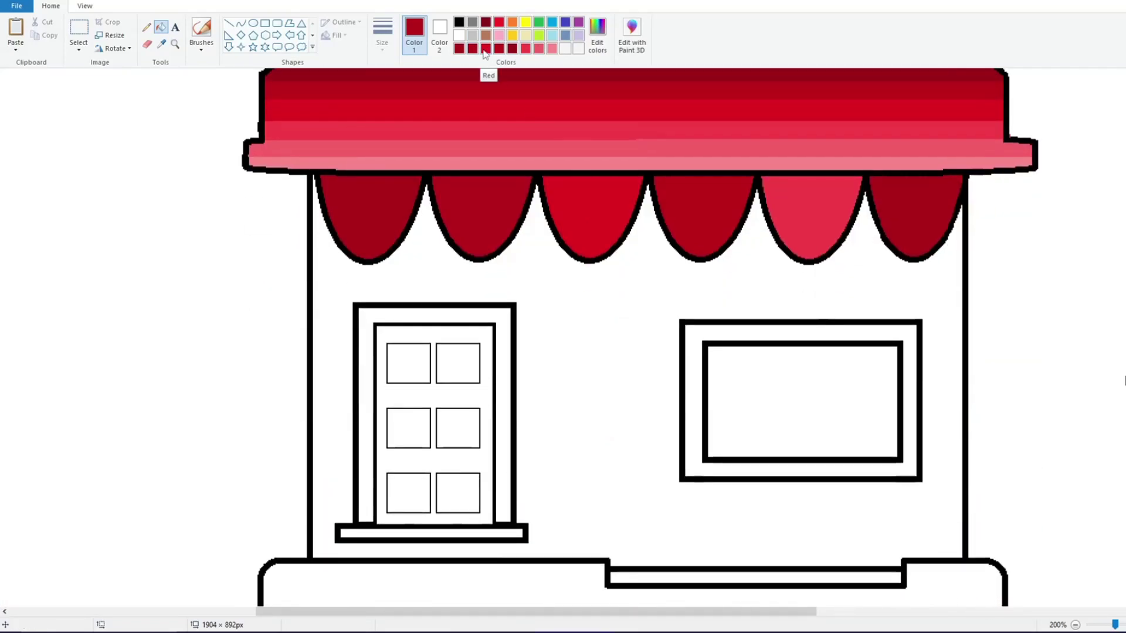
{"action": "left_click", "coordinate": [446, 332]}
{"action": "key", "text": "ctrl+z"}
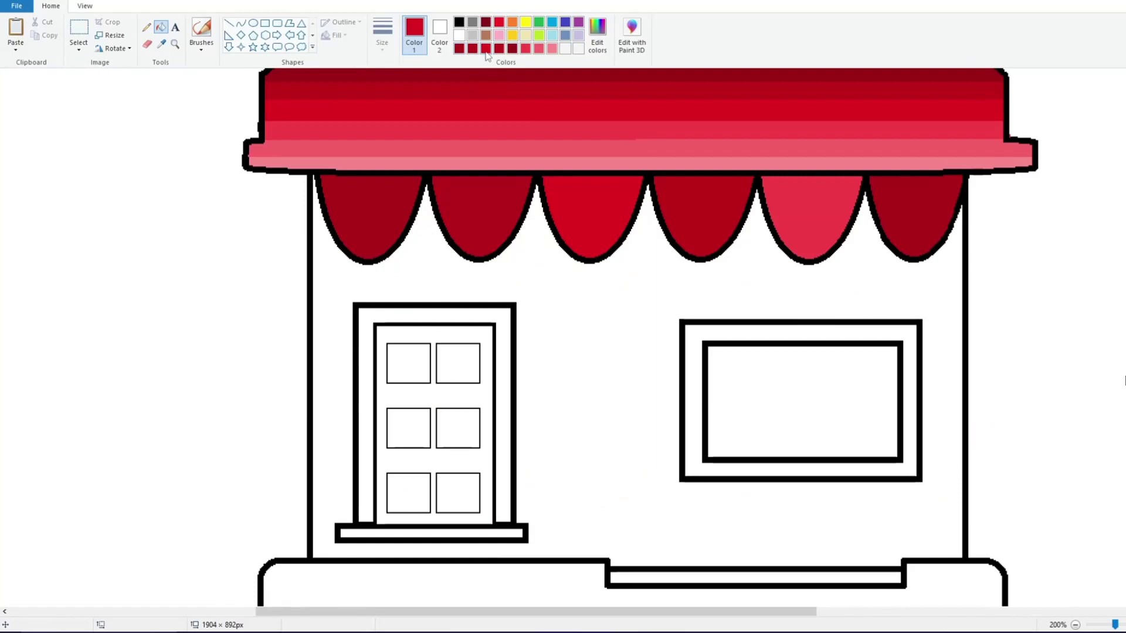
{"action": "left_click", "coordinate": [427, 345]}
{"action": "scroll", "coordinate": [427, 344], "scroll_direction": "up", "scroll_amount": 1}
{"action": "left_click", "coordinate": [719, 536]}
{"action": "left_click", "coordinate": [719, 575]}
{"action": "scroll", "coordinate": [719, 575], "scroll_direction": "down", "scroll_amount": 3}
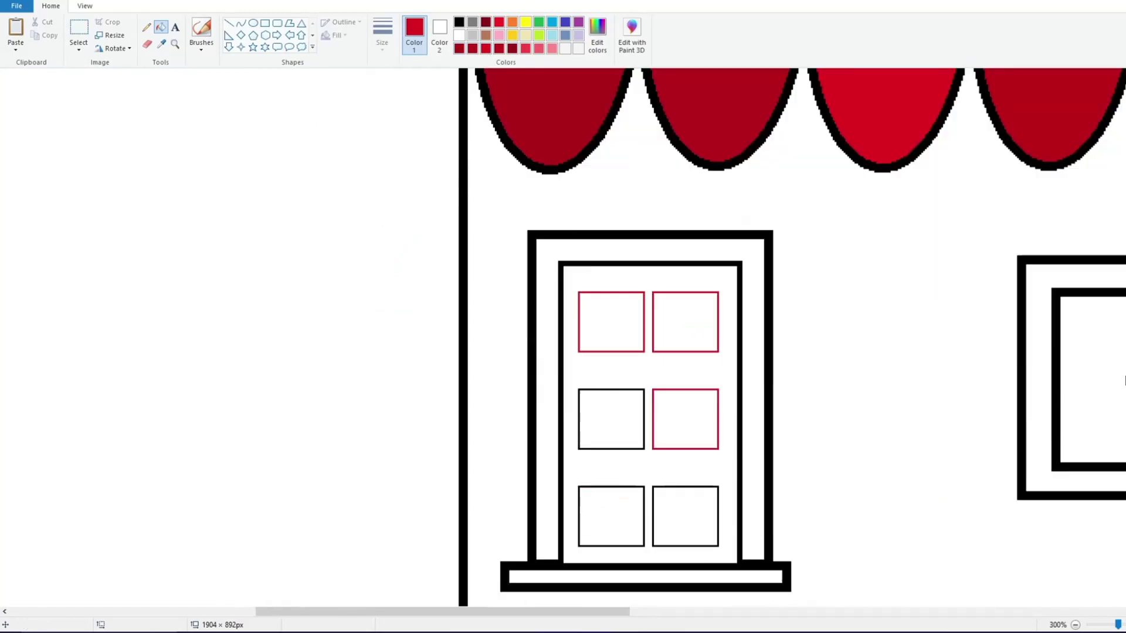
{"action": "left_click", "coordinate": [589, 356]}
{"action": "left_click", "coordinate": [595, 452]}
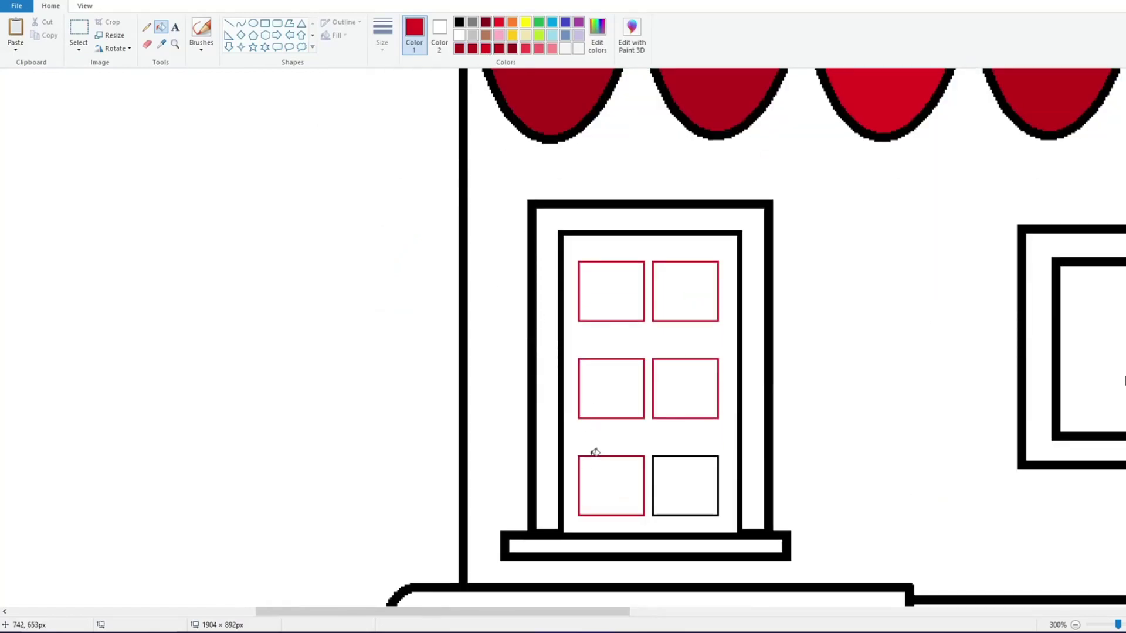
{"action": "left_click", "coordinate": [661, 453]}
{"action": "scroll", "coordinate": [596, 377], "scroll_direction": "down", "scroll_amount": 2}
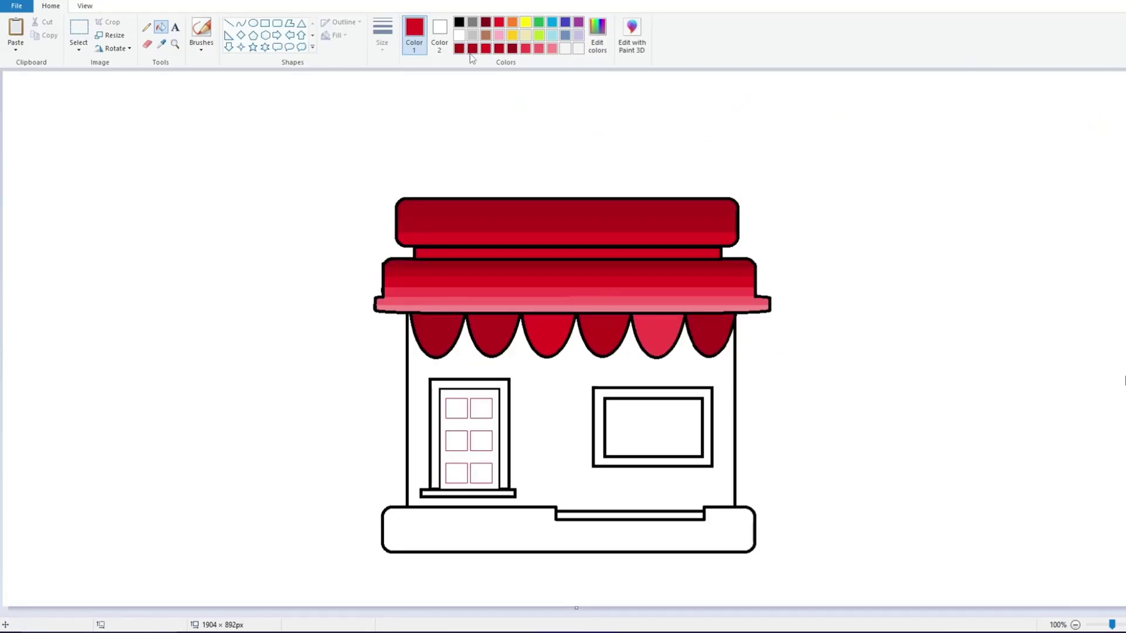
Fill the door's surface and its six panes with closely matched shades of dark red
{"action": "left_click", "coordinate": [488, 393]}
{"action": "left_click", "coordinate": [486, 405]}
{"action": "left_click", "coordinate": [461, 405]}
{"action": "left_click", "coordinate": [457, 474]}
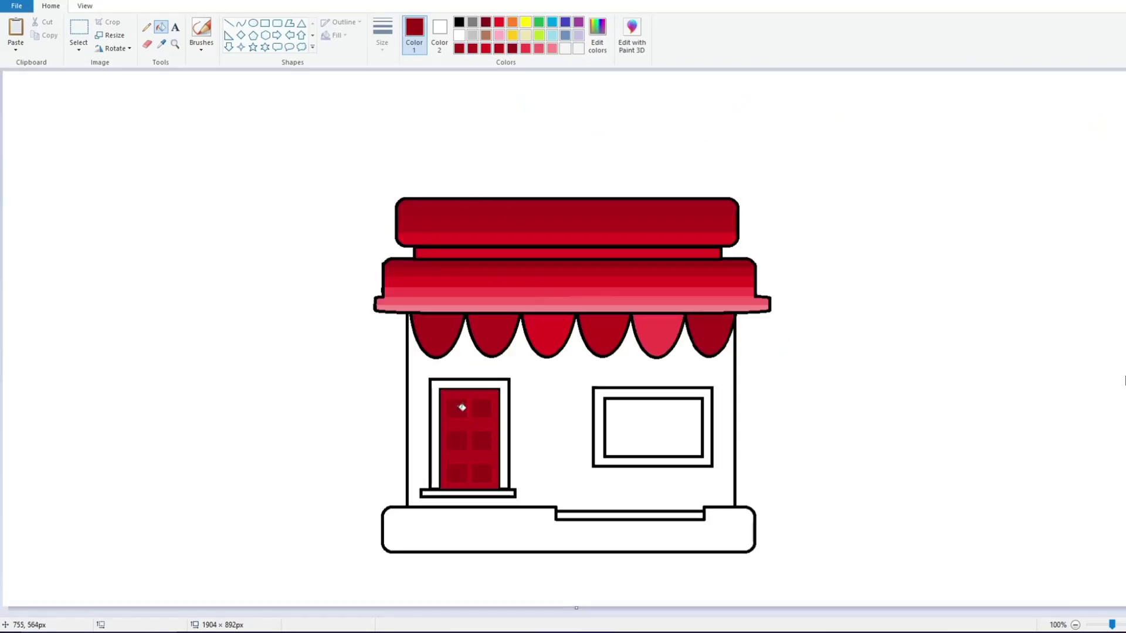
Try filling the door frame with brown and with a custom darker brown
{"action": "left_click", "coordinate": [486, 35]}
{"action": "left_click", "coordinate": [486, 382]}
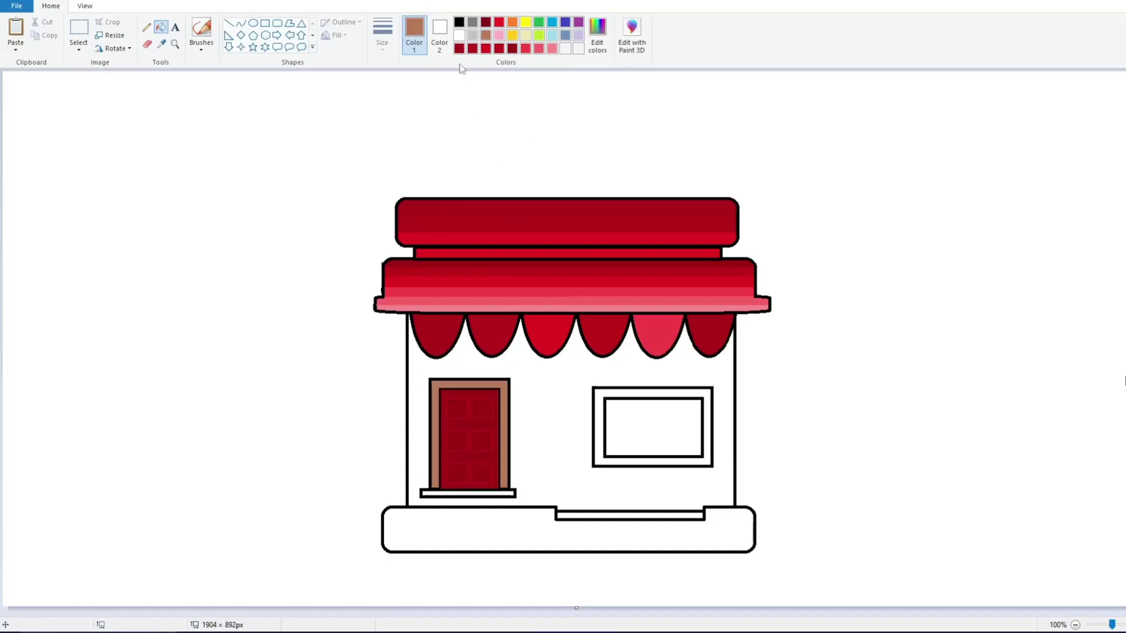
{"action": "left_click", "coordinate": [597, 35]}
{"action": "left_click", "coordinate": [465, 395]}
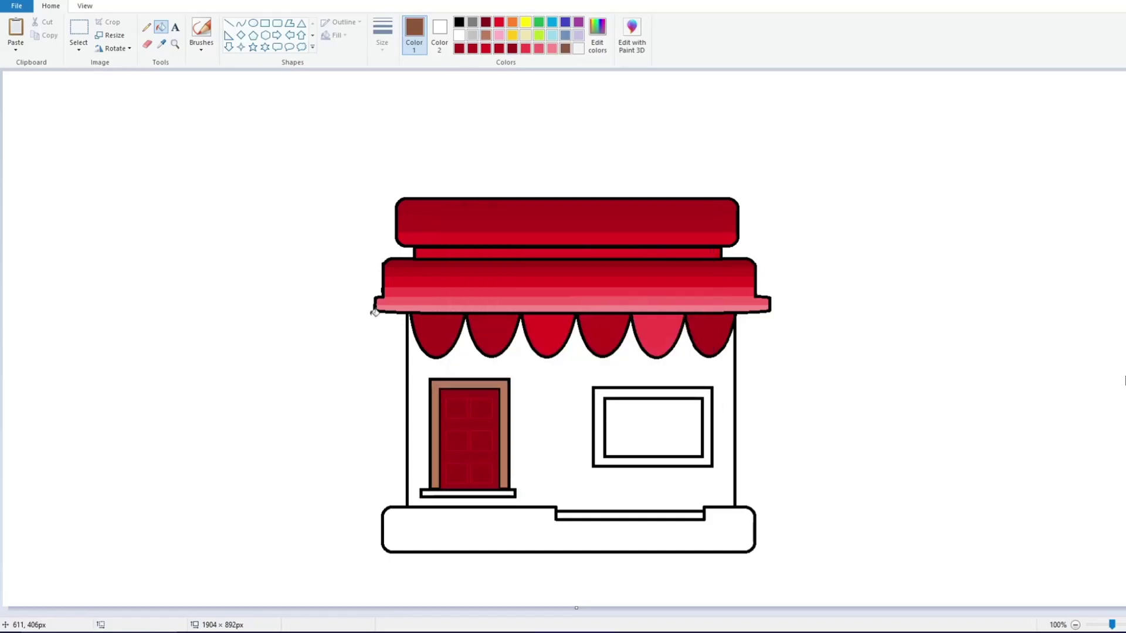
{"action": "left_click", "coordinate": [453, 378]}
Fill the door frame and the doorstep with red
{"action": "left_click", "coordinate": [501, 24]}
{"action": "left_click", "coordinate": [482, 383]}
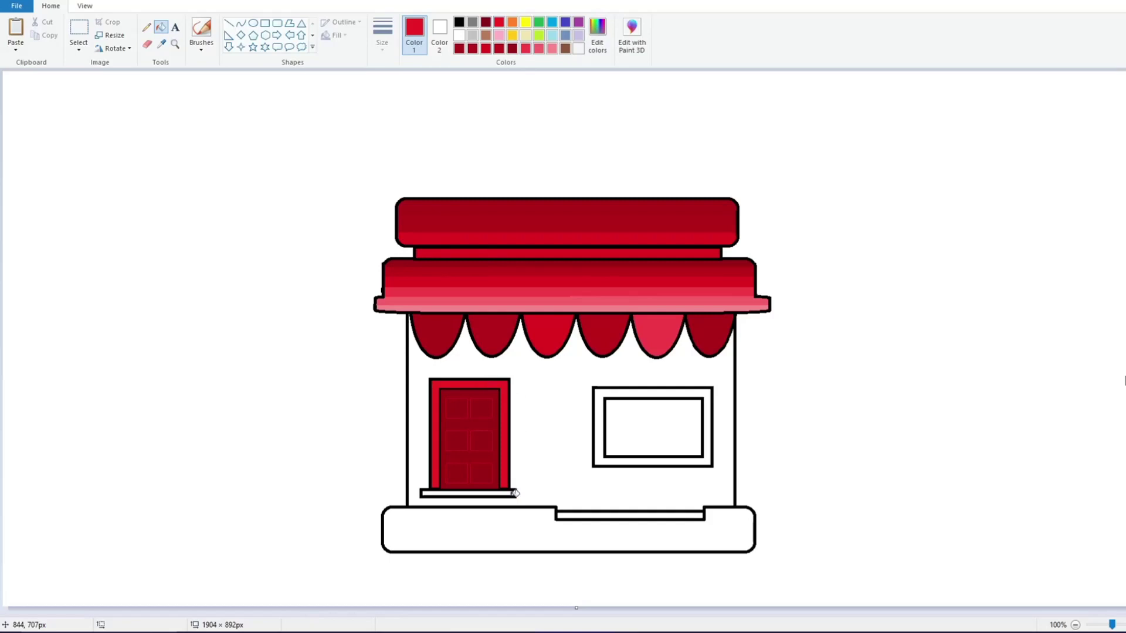
{"action": "left_click", "coordinate": [514, 494]}
Fill the window frame with dark red and the window glass with blue
{"action": "left_click", "coordinate": [498, 49]}
{"action": "left_click", "coordinate": [646, 390]}
{"action": "left_click", "coordinate": [551, 23]}
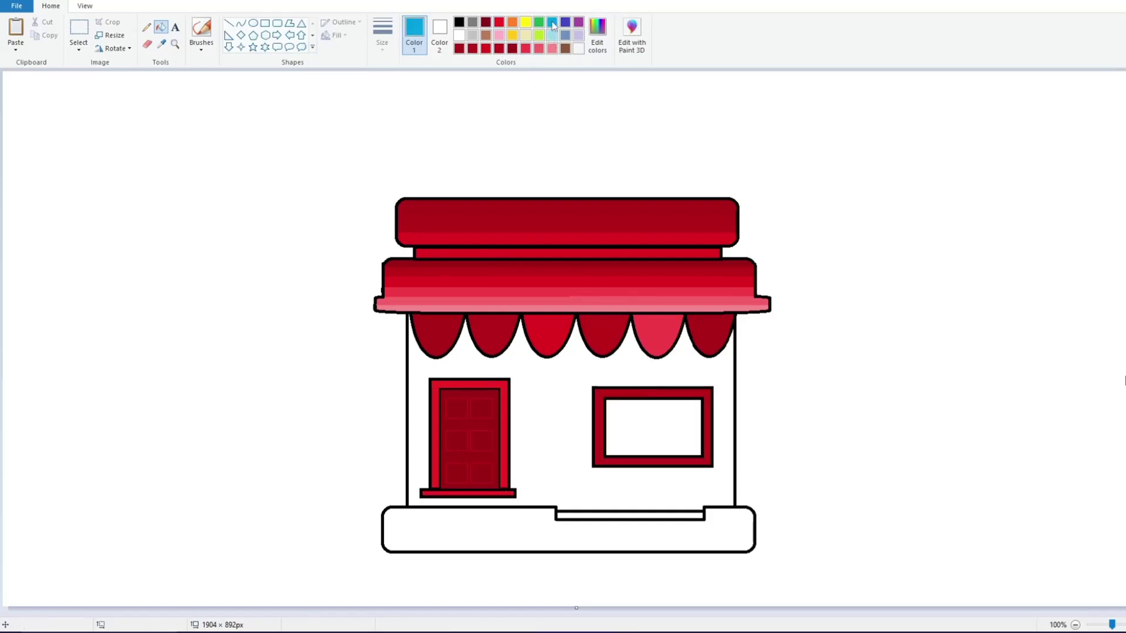
{"action": "left_click", "coordinate": [653, 422]}
Draw two thin light blue diagonal lines across the glass's upper left part and fill between them as a reflection
{"action": "left_click", "coordinate": [552, 35]}
{"action": "left_click", "coordinate": [229, 23]}
{"action": "left_click", "coordinate": [382, 36]}
{"action": "left_click", "coordinate": [409, 113]}
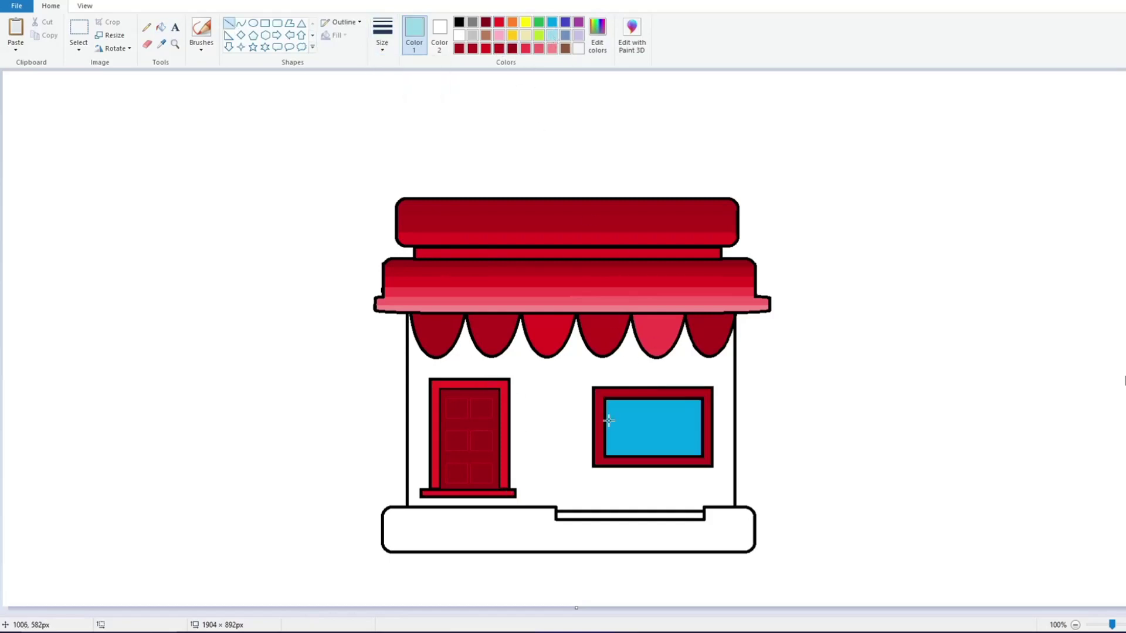
{"action": "left_click_drag", "start_coordinate": [607, 422], "coordinate": [671, 400]}
{"action": "left_click_drag", "start_coordinate": [607, 434], "coordinate": [688, 402]}
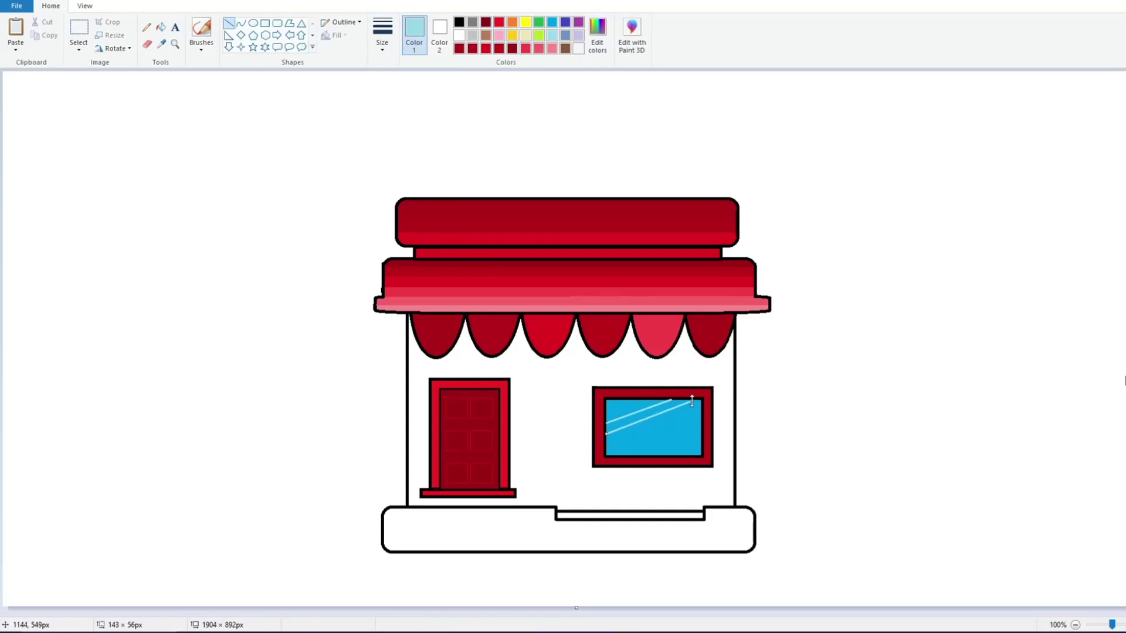
{"action": "left_click", "coordinate": [161, 27]}
{"action": "left_click", "coordinate": [663, 407]}
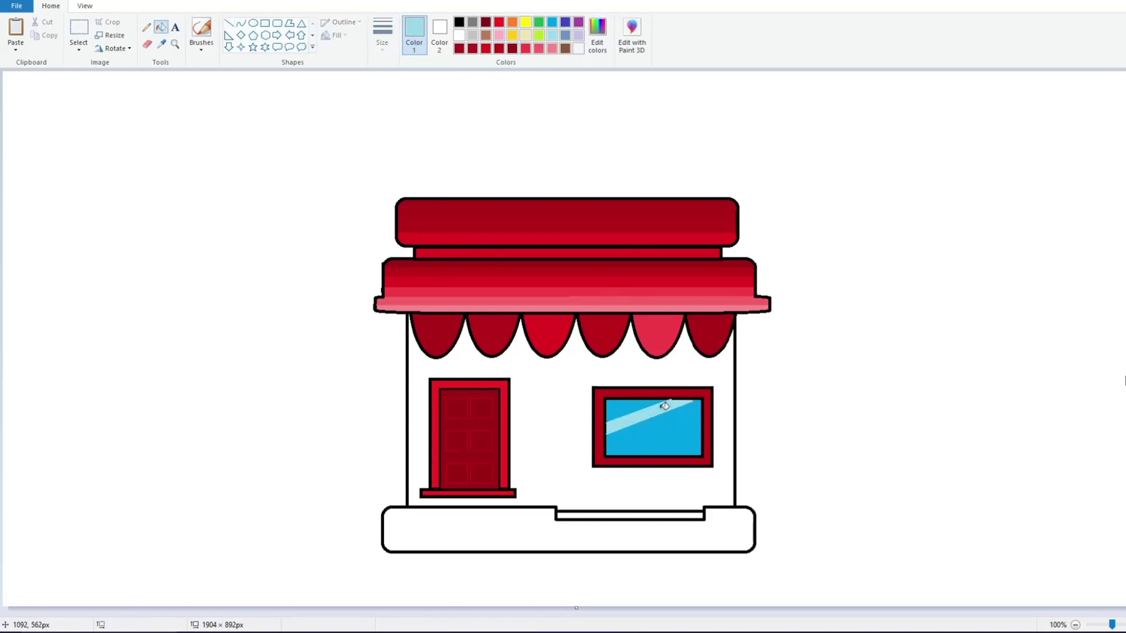
Add a second reflection with two light blue diagonal lines across the glass's lower right part and fill between them
{"action": "left_click", "coordinate": [228, 23]}
{"action": "left_click_drag", "start_coordinate": [620, 455], "coordinate": [700, 424]}
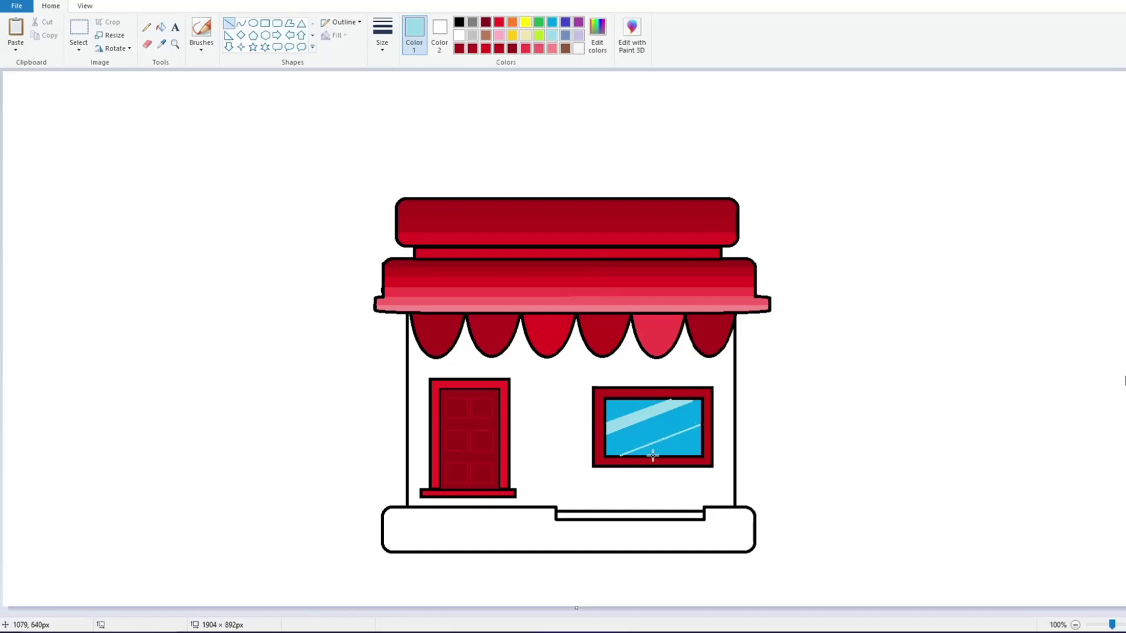
{"action": "left_click_drag", "start_coordinate": [652, 455], "coordinate": [682, 445]}
{"action": "left_click", "coordinate": [161, 27]}
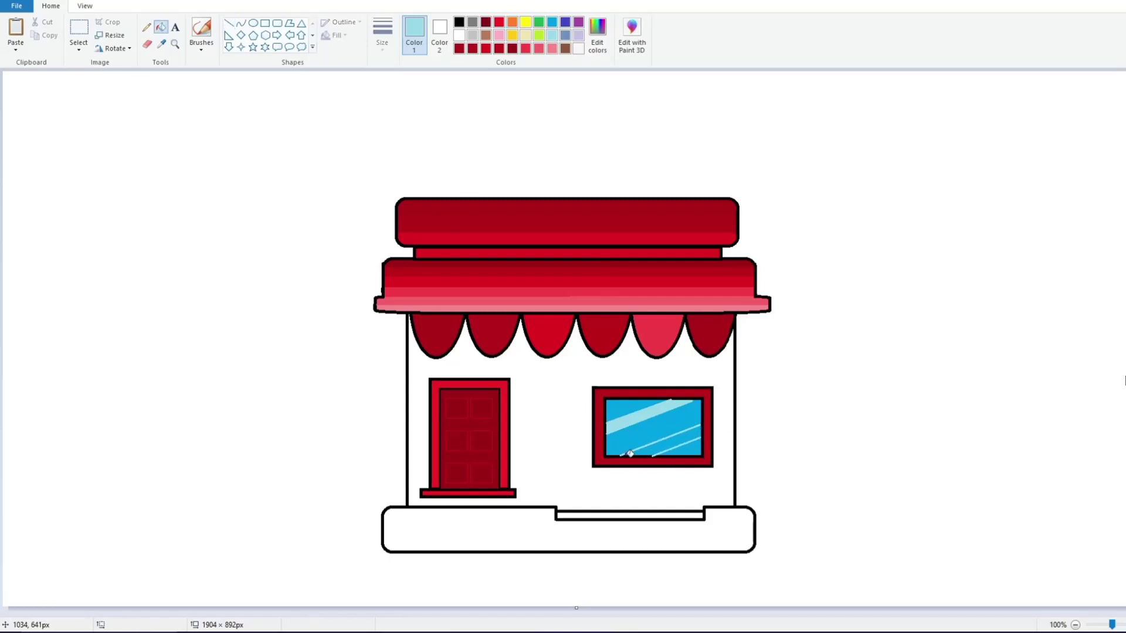
{"action": "left_click", "coordinate": [668, 443]}
Draw a black rectangle without fill around the window glass to restore its outline over the reflection ends
{"action": "left_click", "coordinate": [229, 23]}
{"action": "left_click", "coordinate": [377, 40]}
{"action": "left_click", "coordinate": [405, 118]}
{"action": "left_click", "coordinate": [459, 22]}
{"action": "left_click", "coordinate": [265, 23]}
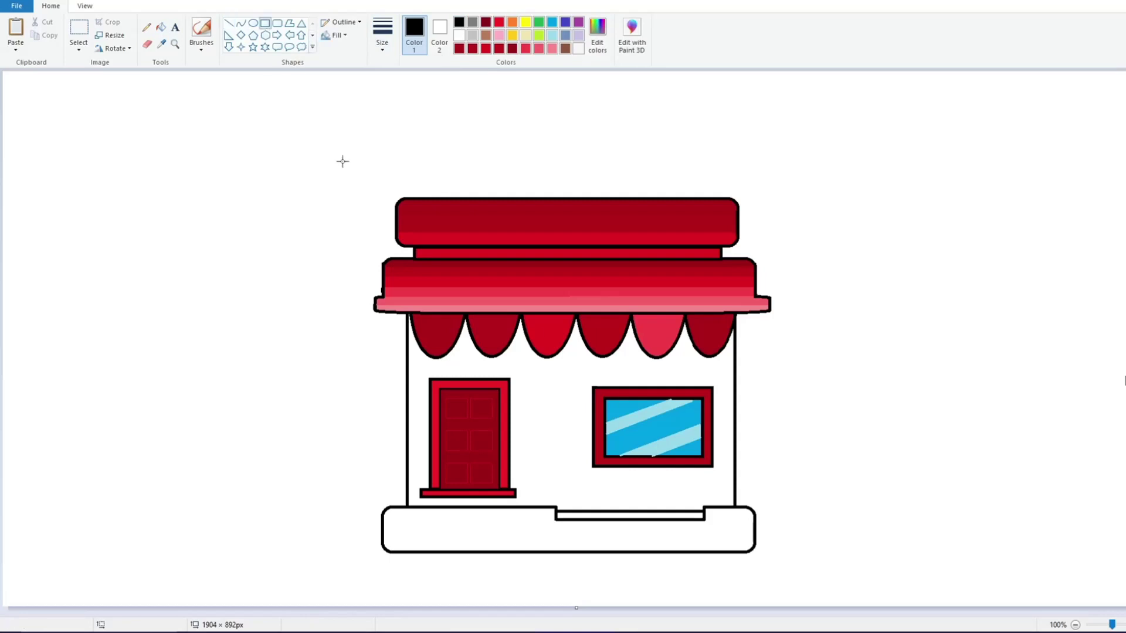
{"action": "left_click_drag", "start_coordinate": [606, 398], "coordinate": [702, 456]}
{"action": "left_click", "coordinate": [337, 35]}
{"action": "left_click", "coordinate": [349, 49]}
{"action": "left_click", "coordinate": [345, 412]}
Fill the narrow recessed strip in the building's base below the window with black
{"action": "left_click", "coordinate": [161, 27]}
{"action": "left_click", "coordinate": [612, 513]}
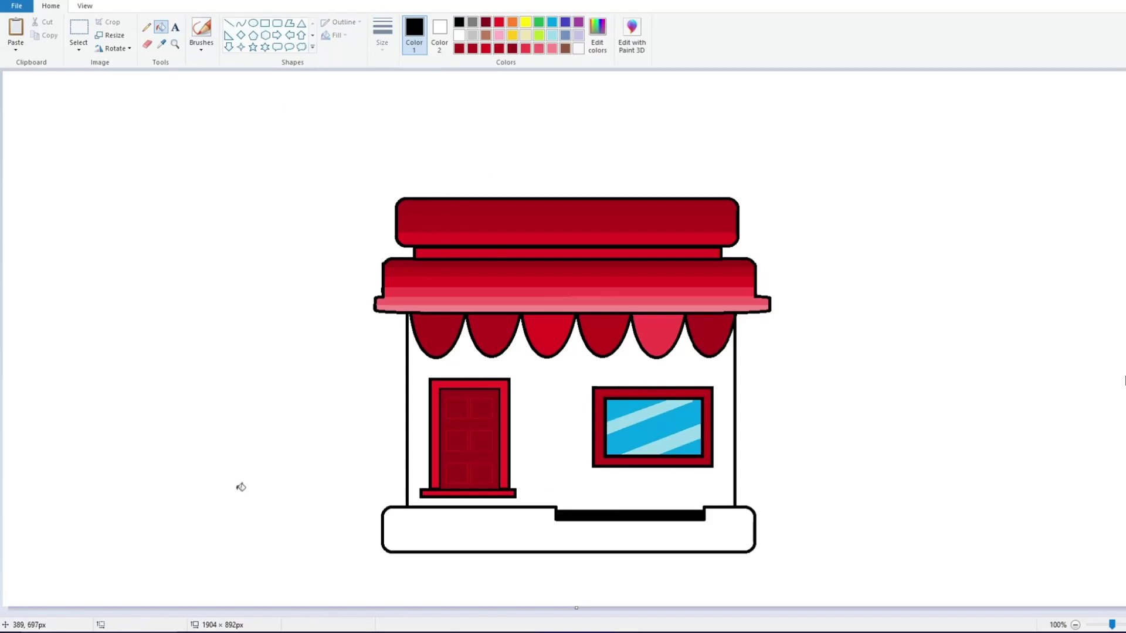
Draw a dark red horizontal line about 615 px long near the base's bottom edge and fill the strip below it dark red
{"action": "left_click", "coordinate": [229, 22]}
{"action": "left_click", "coordinate": [459, 48]}
{"action": "left_click_drag", "start_coordinate": [382, 545], "coordinate": [753, 544]}
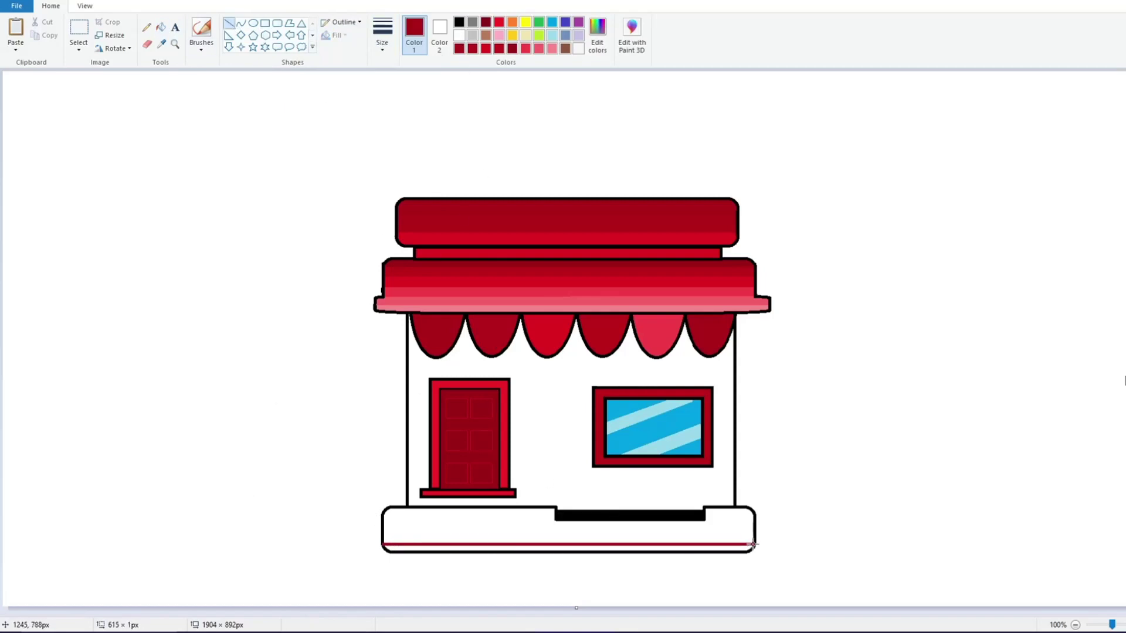
{"action": "left_click", "coordinate": [161, 27]}
{"action": "left_click", "coordinate": [571, 548]}
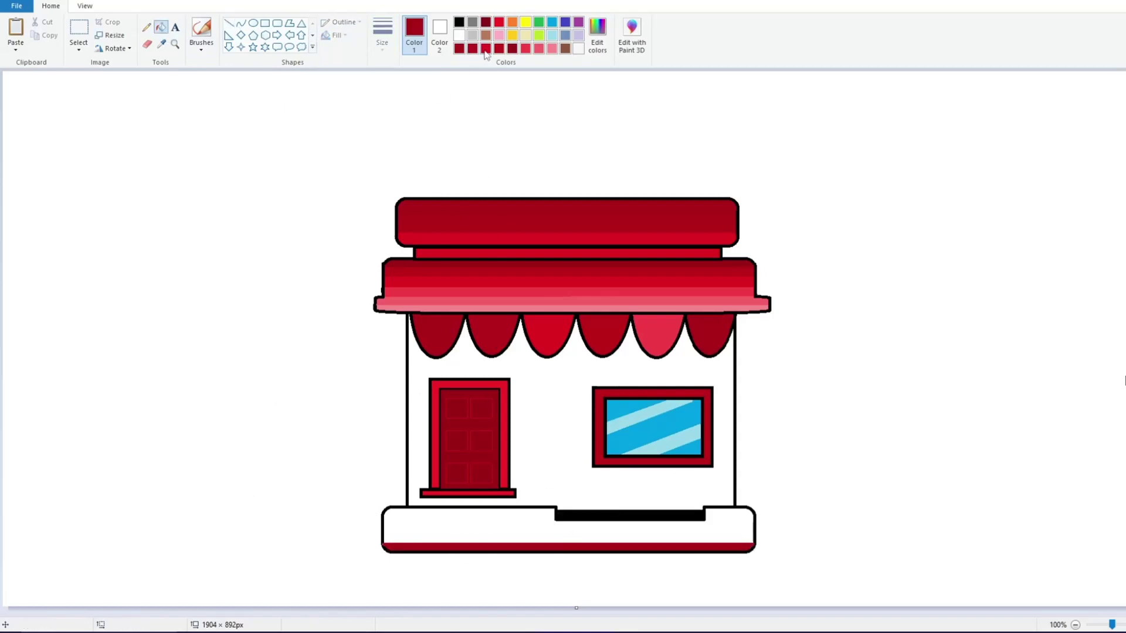
Add a slightly brighter dark red line across the base above the bottom strip and fill the gap between them
{"action": "left_click", "coordinate": [229, 23]}
{"action": "mouse_move", "coordinate": [383, 538]}
{"action": "left_mouse_down"}
{"action": "mouse_move", "coordinate": [744, 539]}
{"action": "mouse_move", "coordinate": [698, 537]}
{"action": "left_mouse_up"}
{"action": "left_click", "coordinate": [160, 27]}
{"action": "left_click", "coordinate": [413, 537]}
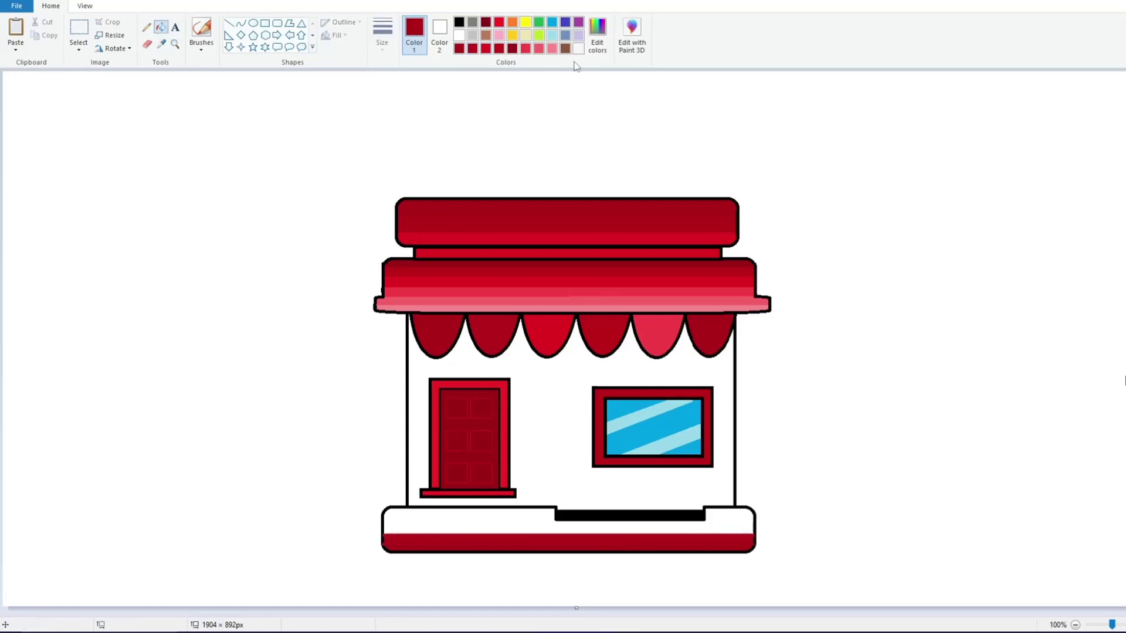
Mix a brighter red, draw a line about 614 px long across the middle of the base and fill the band beneath it
{"action": "left_click", "coordinate": [597, 35]}
{"action": "left_click", "coordinate": [467, 394]}
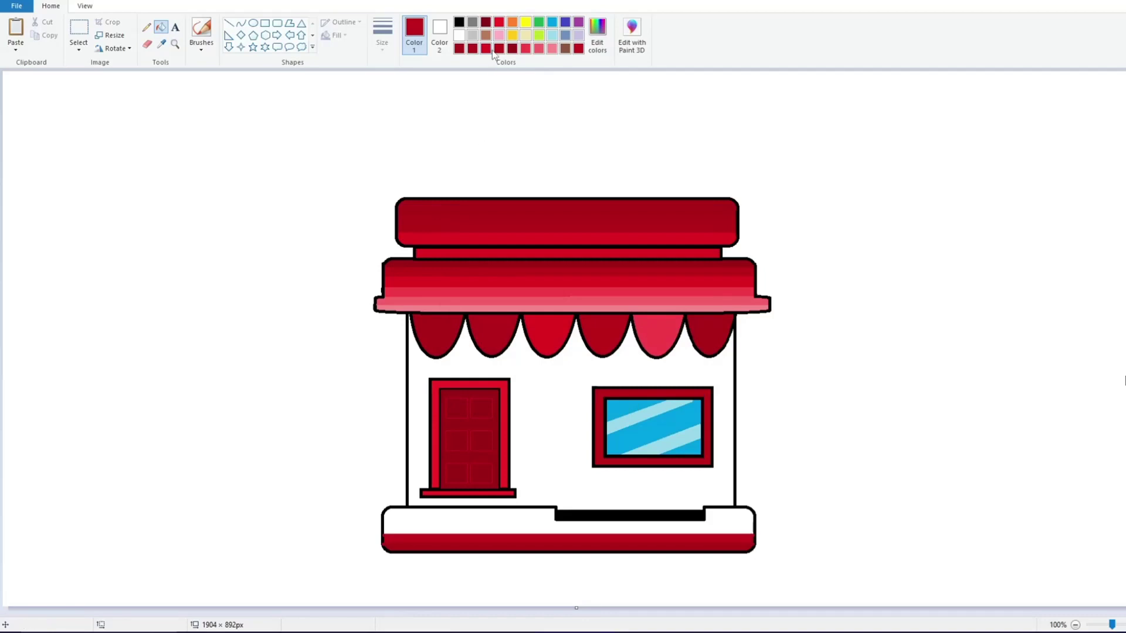
{"action": "left_click", "coordinate": [228, 22]}
{"action": "left_click_drag", "start_coordinate": [385, 527], "coordinate": [751, 527]}
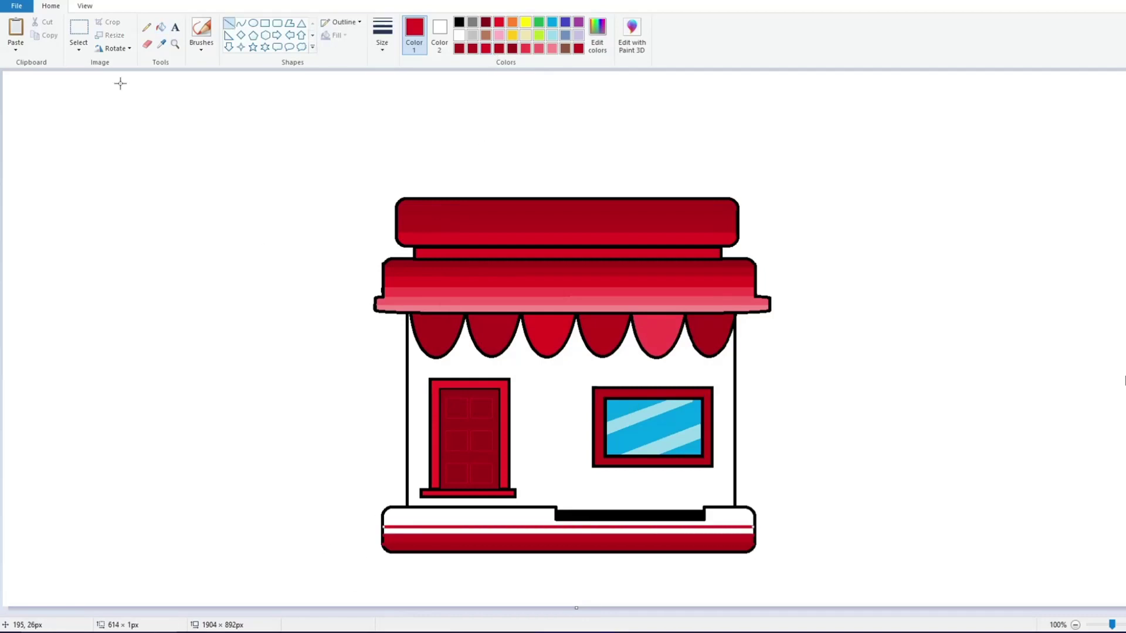
{"action": "left_click", "coordinate": [161, 27]}
{"action": "left_click", "coordinate": [396, 528]}
Draw a light red line across the base level with the recess bottom, fill the gap below it and recolour the band bright red
{"action": "left_click", "coordinate": [525, 48]}
{"action": "left_click", "coordinate": [229, 23]}
{"action": "left_click_drag", "start_coordinate": [384, 521], "coordinate": [754, 520]}
{"action": "left_click", "coordinate": [160, 27]}
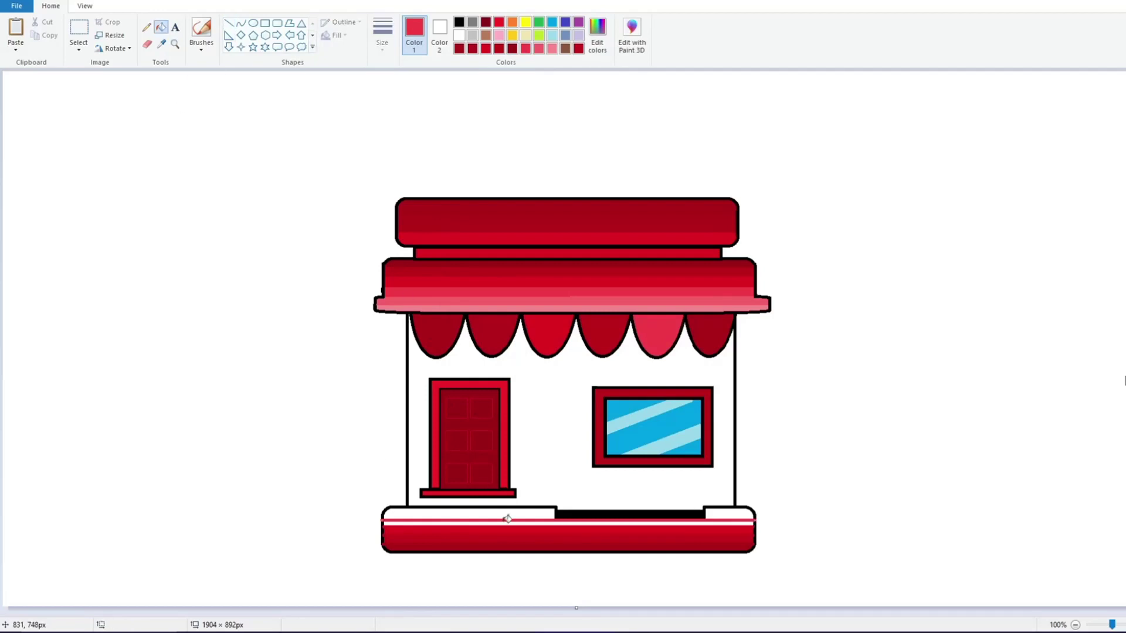
{"action": "left_click", "coordinate": [510, 520]}
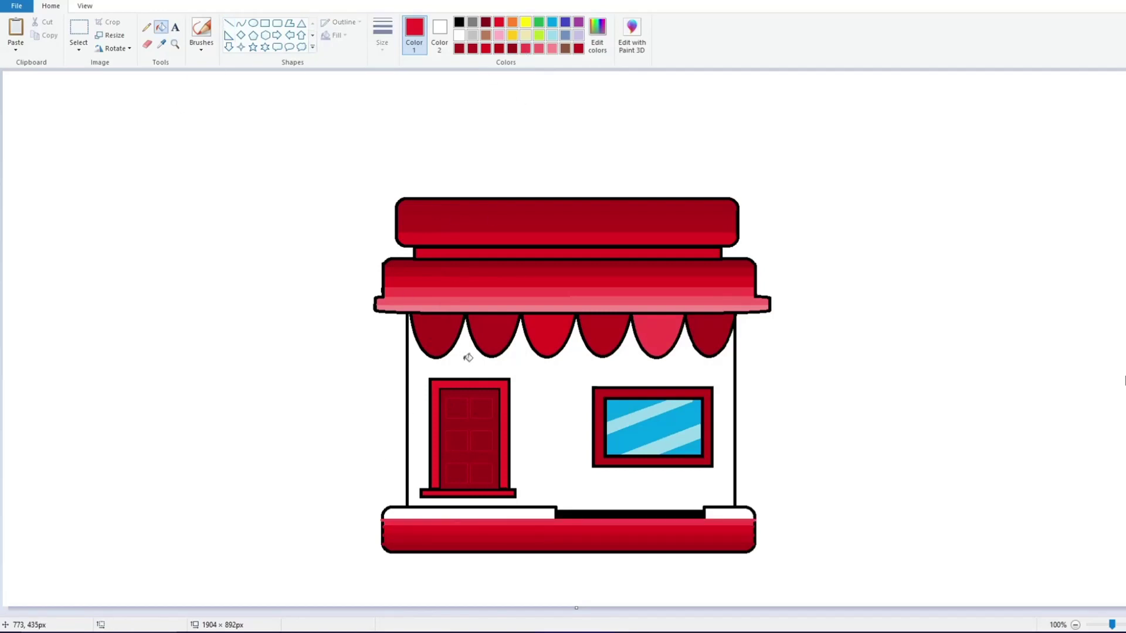
{"action": "left_click", "coordinate": [470, 519]}
{"action": "left_click", "coordinate": [597, 33]}
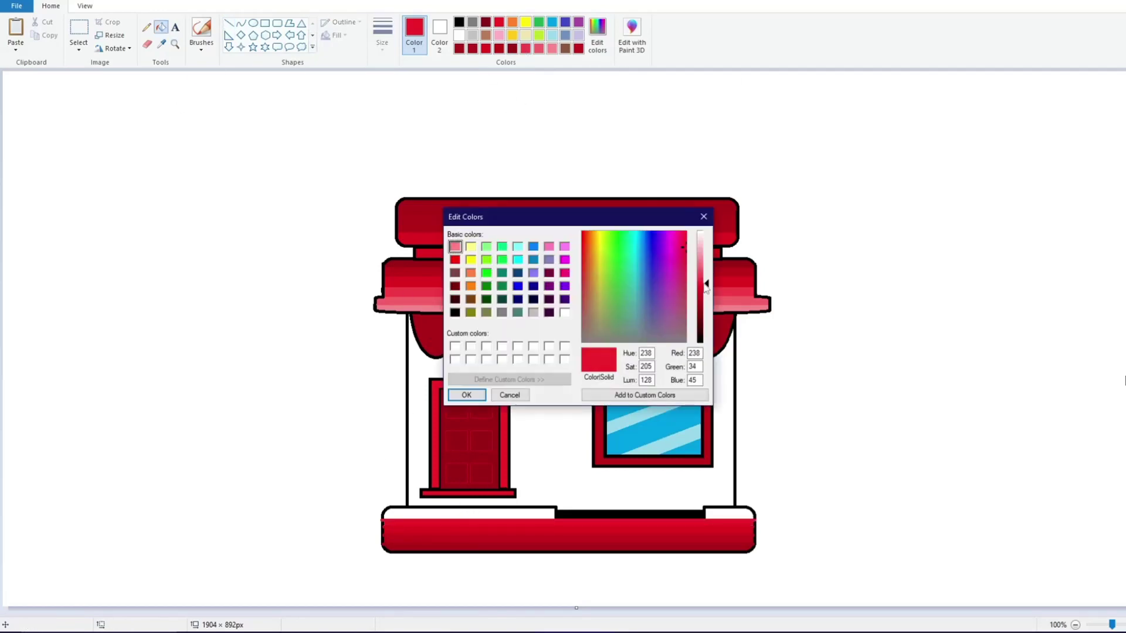
{"action": "left_click", "coordinate": [467, 395]}
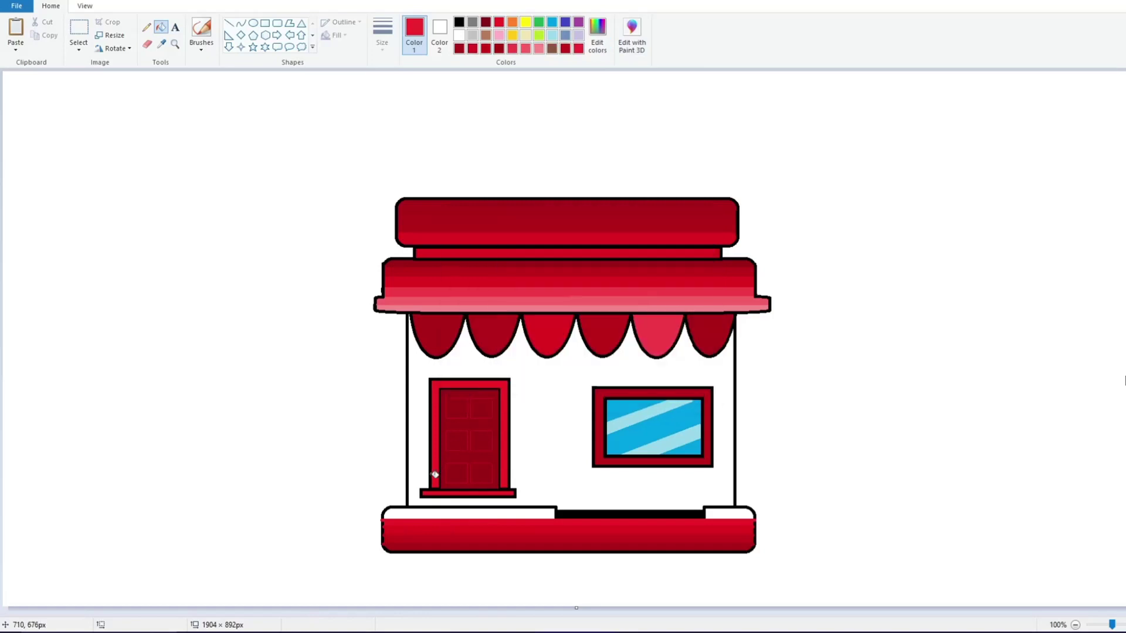
Draw pink lines across the base's two raised ends and fill the strips below and above them with shades of pink
{"action": "left_click", "coordinate": [525, 49]}
{"action": "left_click", "coordinate": [229, 22]}
{"action": "left_click_drag", "start_coordinate": [388, 513], "coordinate": [555, 514]}
{"action": "left_click_drag", "start_coordinate": [704, 515], "coordinate": [754, 514]}
{"action": "left_click", "coordinate": [160, 27]}
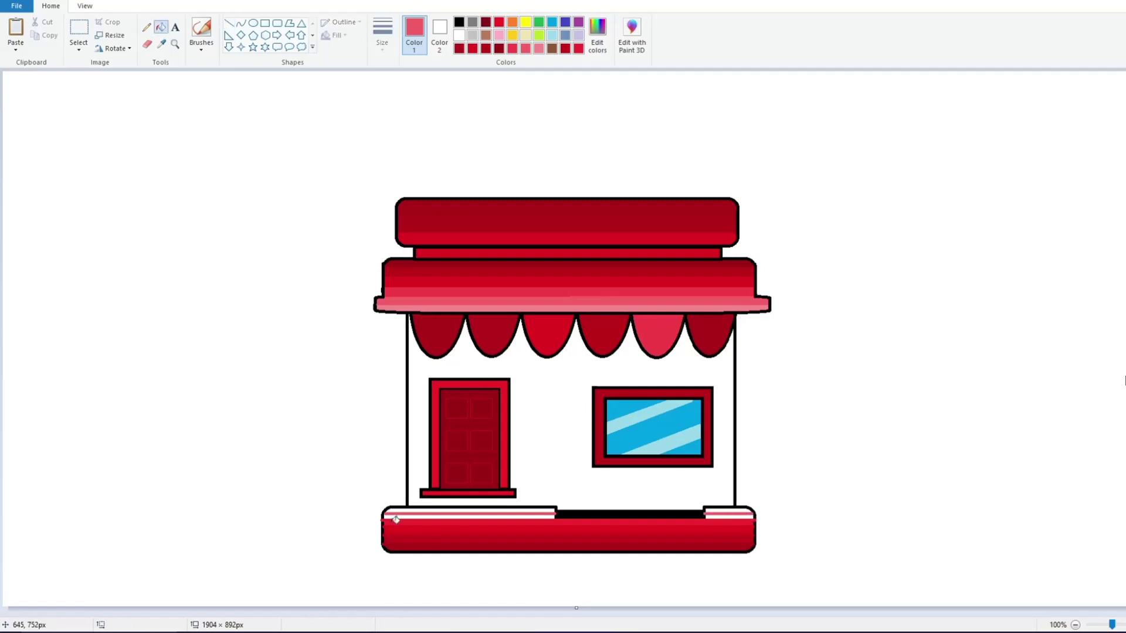
{"action": "left_click", "coordinate": [396, 513]}
{"action": "left_click", "coordinate": [450, 508]}
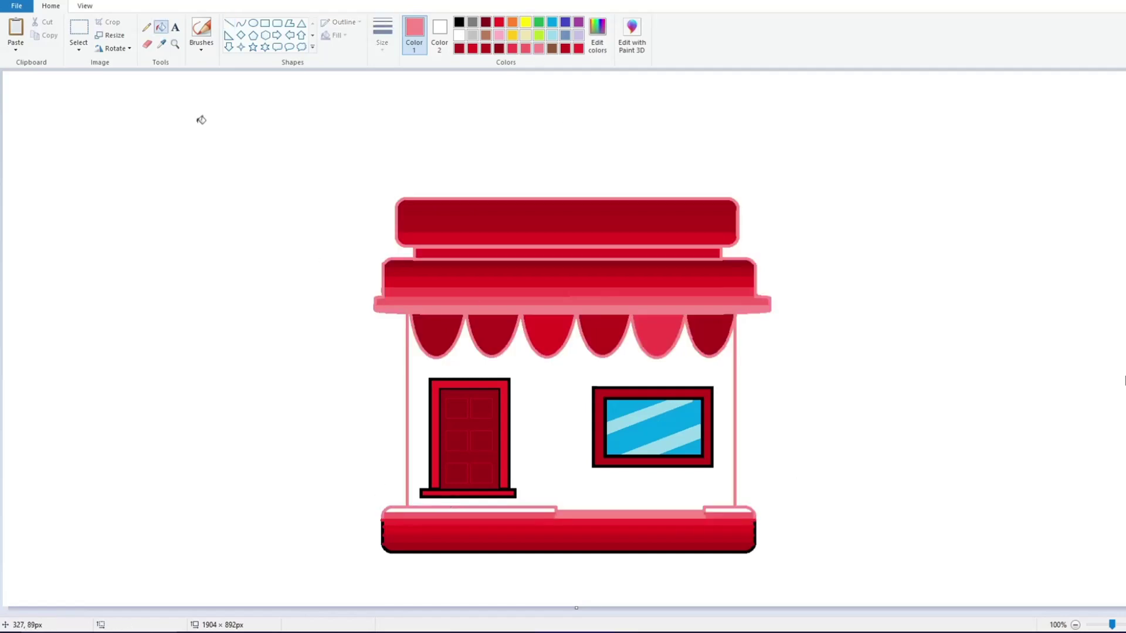
{"action": "key", "text": "ctrl+z"}
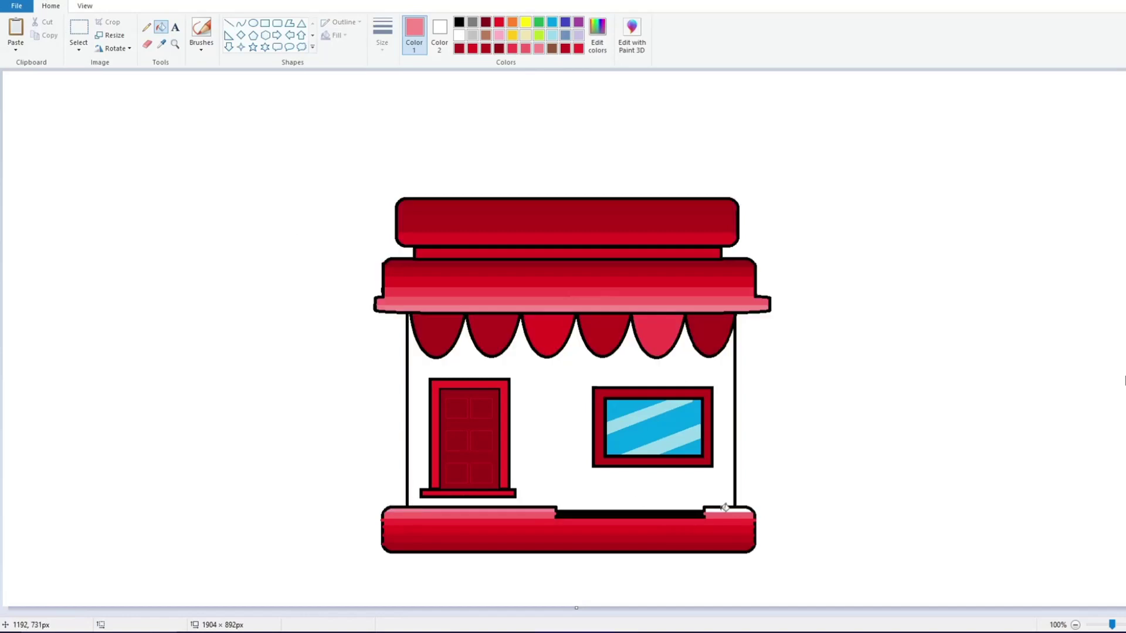
Draw a black rounded rectangle without fill, about 620 × 80 px, around the base and adjust it to match the outline
{"action": "left_click", "coordinate": [277, 23]}
{"action": "left_click", "coordinate": [459, 21]}
{"action": "mouse_move", "coordinate": [384, 508]}
{"action": "left_mouse_down"}
{"action": "mouse_move", "coordinate": [510, 545]}
{"action": "mouse_move", "coordinate": [760, 553]}
{"action": "left_mouse_up"}
{"action": "left_click_drag", "start_coordinate": [569, 505], "coordinate": [569, 502]}
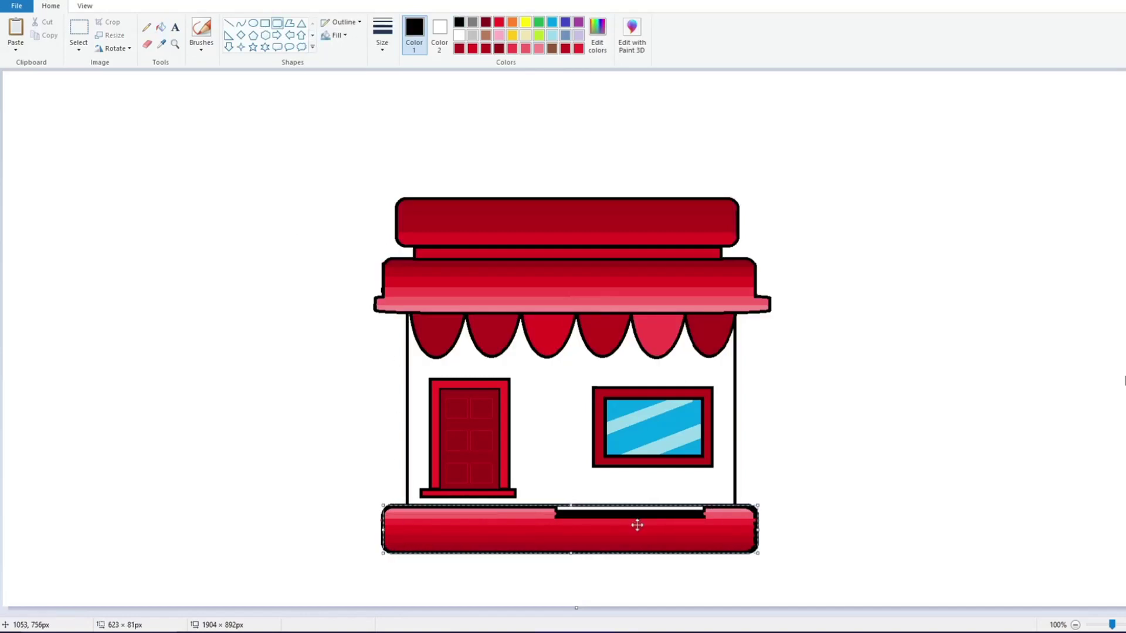
{"action": "left_click_drag", "start_coordinate": [757, 531], "coordinate": [756, 529]}
{"action": "left_click", "coordinate": [365, 369]}
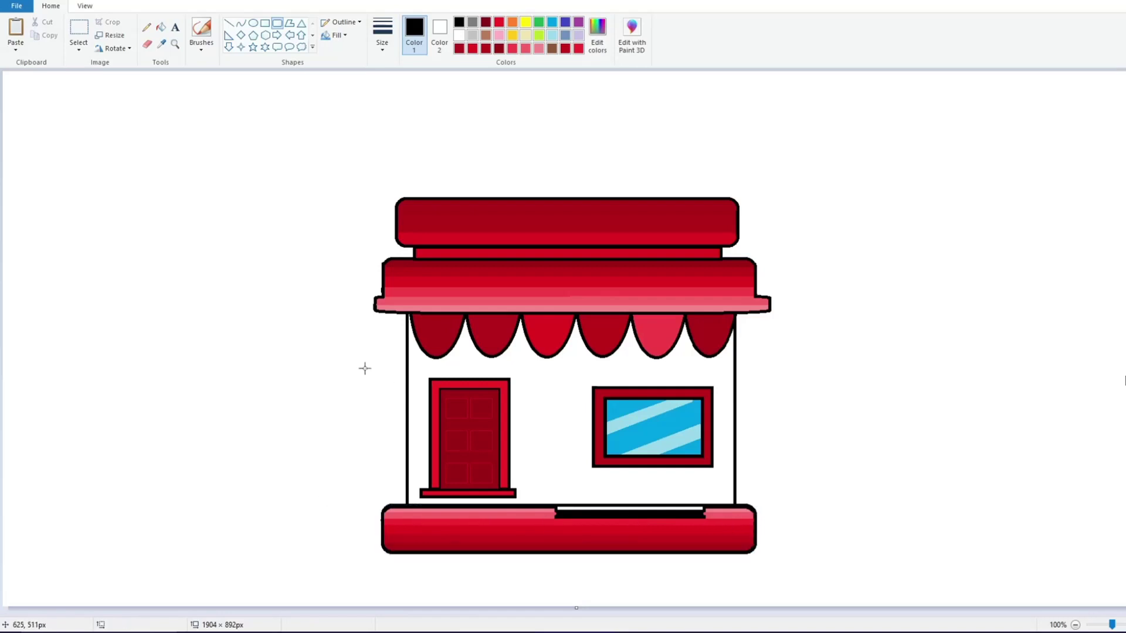
Cover the black edge above the base's recessed strip with a white line about 240 px long and switch the colour back to black
{"action": "left_click", "coordinate": [229, 22]}
{"action": "left_click", "coordinate": [459, 35]}
{"action": "left_click_drag", "start_coordinate": [556, 505], "coordinate": [702, 506]}
{"action": "left_click_drag", "start_coordinate": [628, 505], "coordinate": [629, 504]}
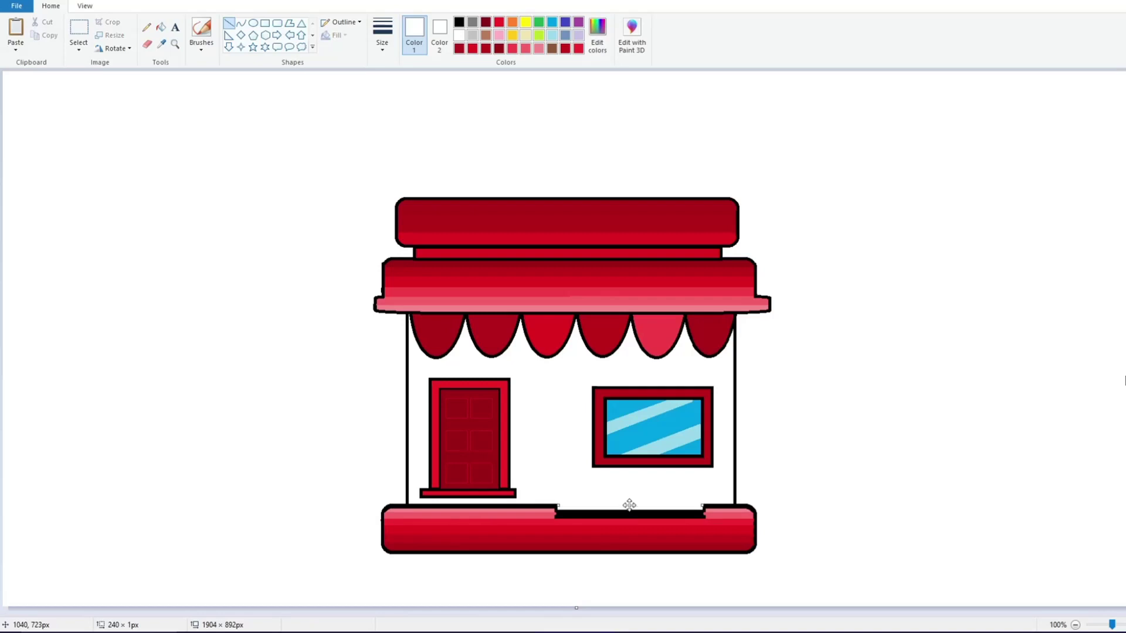
{"action": "left_click", "coordinate": [372, 444]}
{"action": "left_click", "coordinate": [459, 22]}
{"action": "left_click", "coordinate": [382, 46]}
{"action": "left_click", "coordinate": [378, 98]}
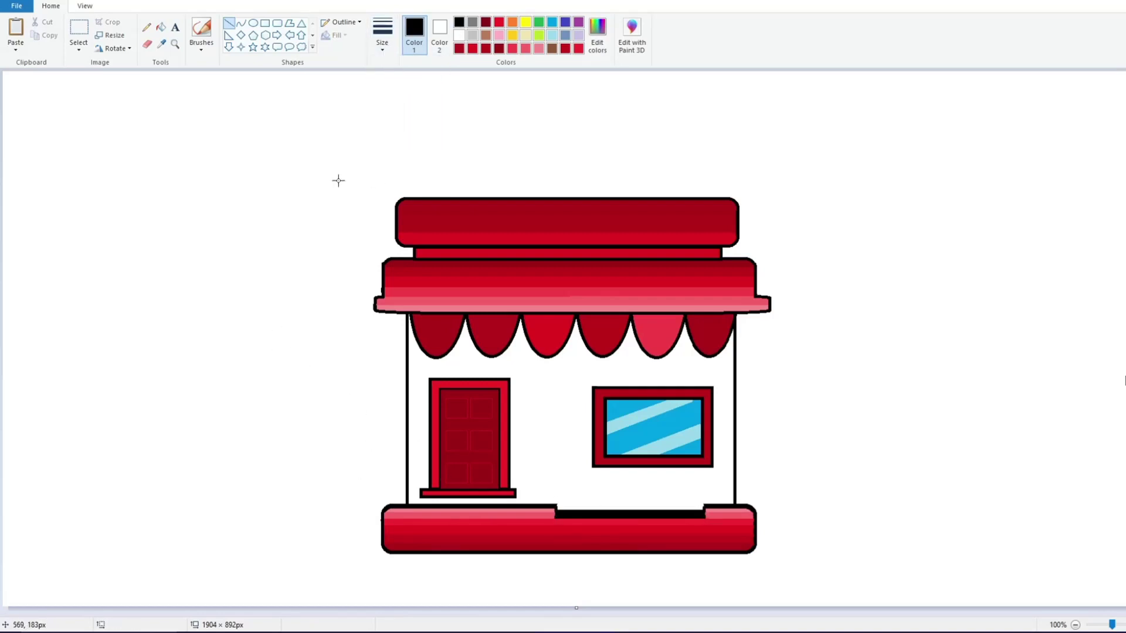
Create a text box over the building's top sign with font size 48 and shrink its height to about 92 px
{"action": "left_click", "coordinate": [176, 28]}
{"action": "left_click", "coordinate": [439, 216]}
{"action": "left_click", "coordinate": [87, 44]}
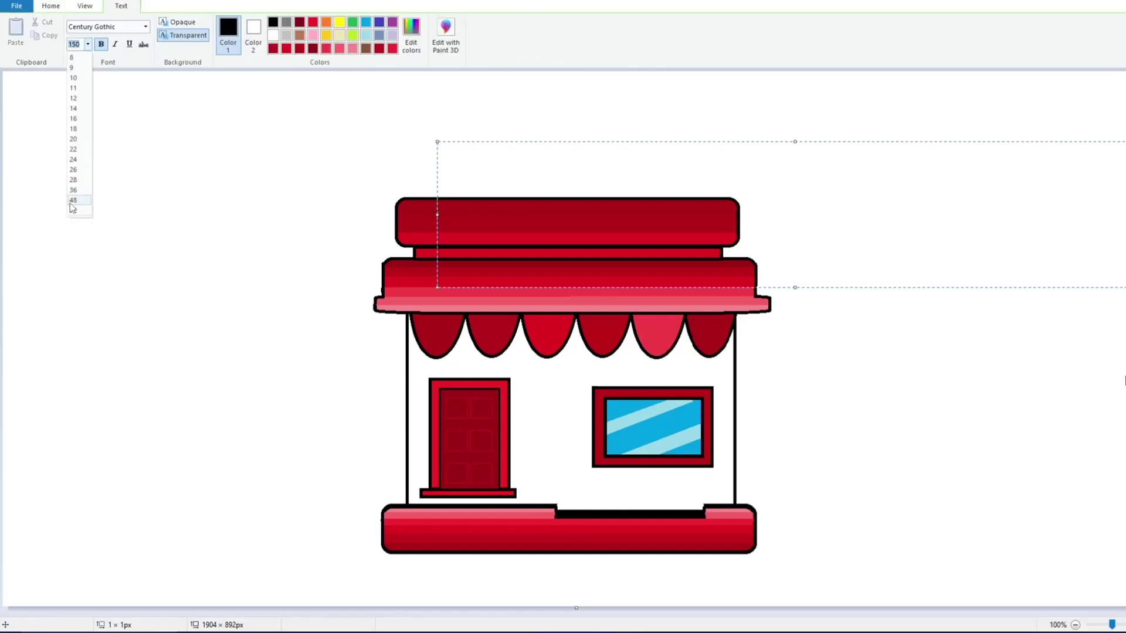
{"action": "left_click", "coordinate": [76, 201]}
{"action": "left_click_drag", "start_coordinate": [795, 143], "coordinate": [795, 201]}
{"action": "key", "text": "ctrl+a"}
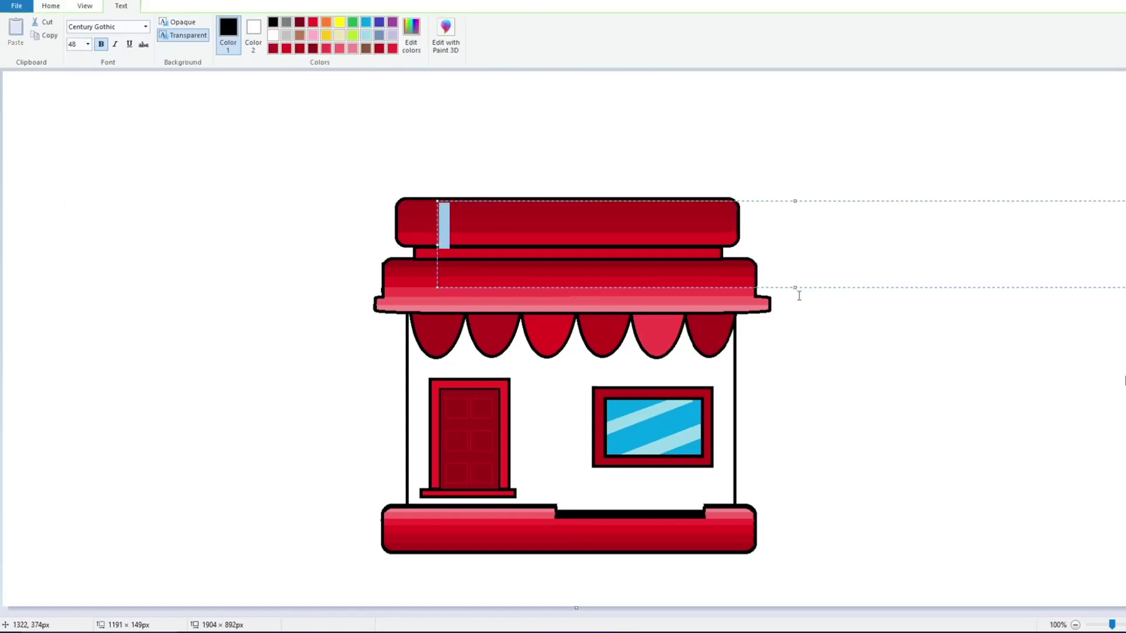
{"action": "left_click_drag", "start_coordinate": [795, 287], "coordinate": [795, 254]}
{"action": "left_click_drag", "start_coordinate": [634, 254], "coordinate": [616, 251]}
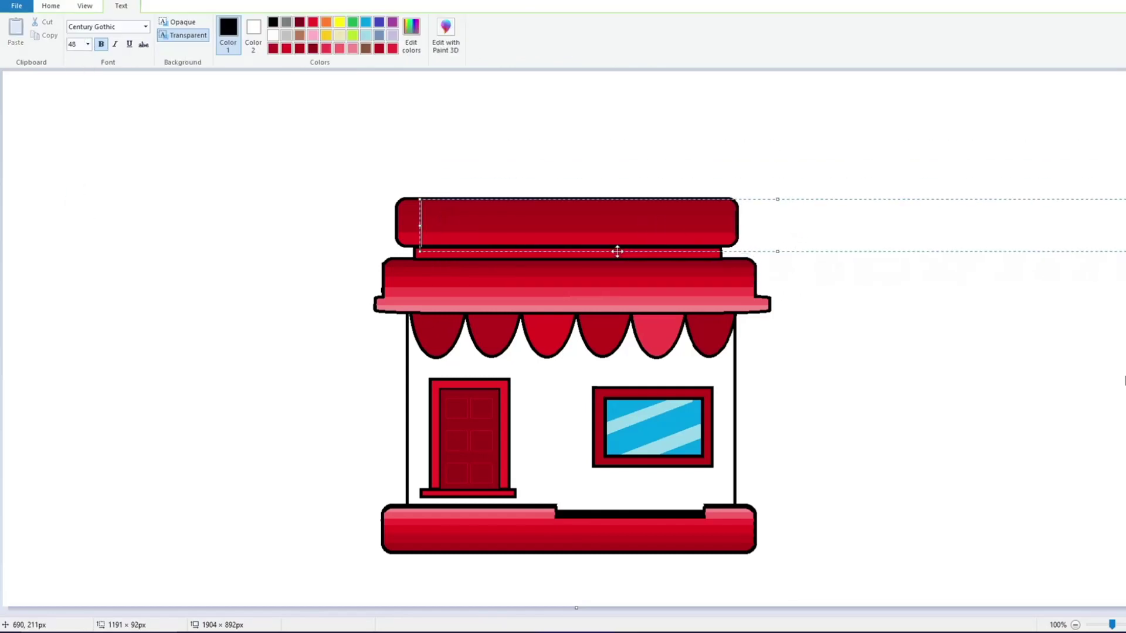
Reduce the font size to 28 and fit the text box to the top sign at a height of about 57 px
{"action": "left_click", "coordinate": [88, 44]}
{"action": "left_click", "coordinate": [76, 187]}
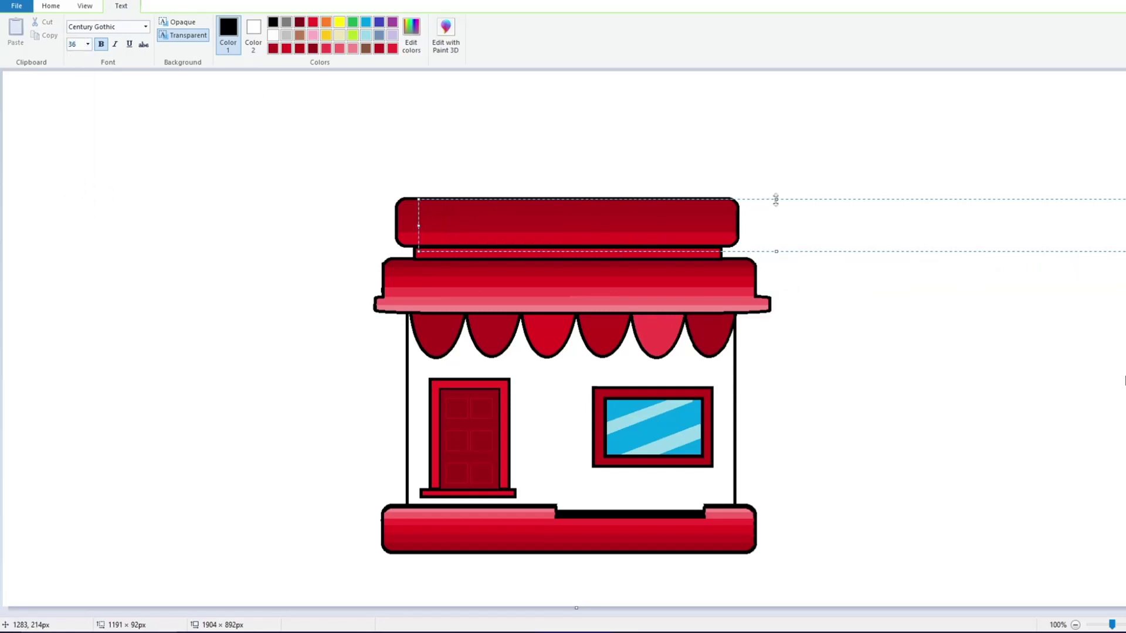
{"action": "left_click_drag", "start_coordinate": [776, 200], "coordinate": [776, 207]}
{"action": "left_click_drag", "start_coordinate": [641, 251], "coordinate": [626, 251]}
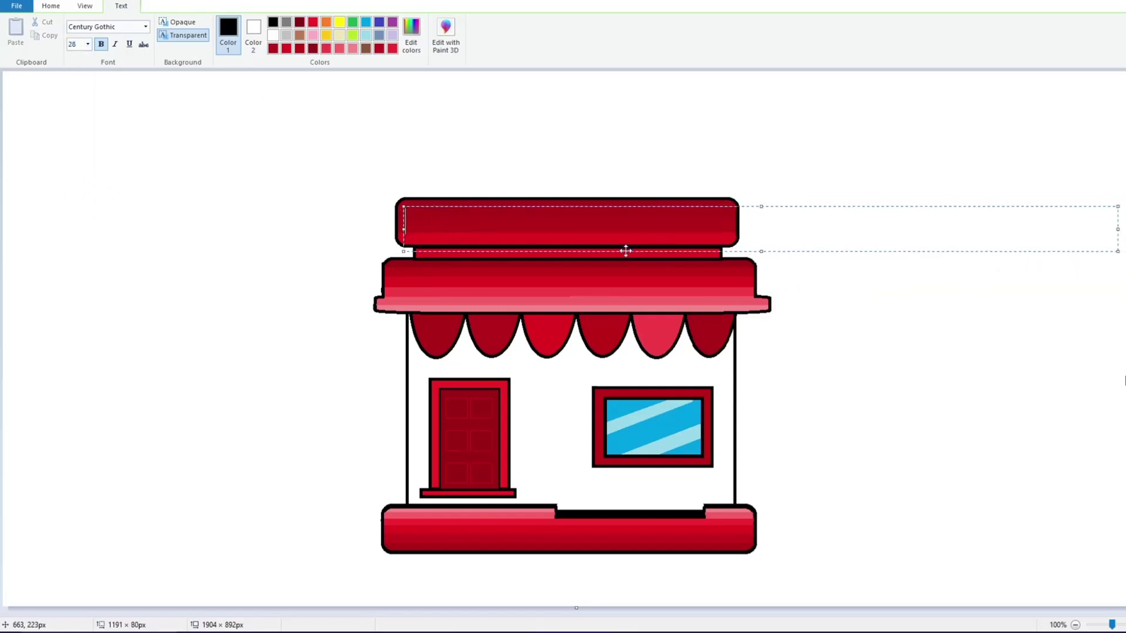
{"action": "left_click_drag", "start_coordinate": [762, 245], "coordinate": [761, 232]}
Enter "US Restaurant" as the sign text and centre it on the building's top sign
{"action": "type", "text": "US Restr"}
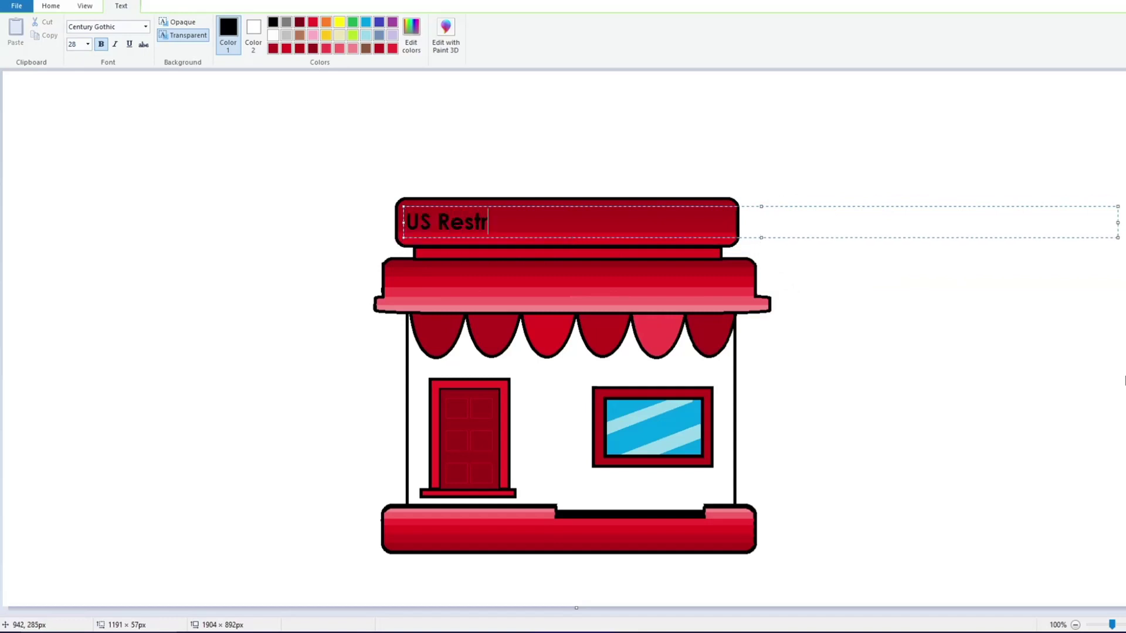
{"action": "key", "text": "BackSpace"}
{"action": "type", "text": "aurant"}
{"action": "left_click_drag", "start_coordinate": [548, 237], "coordinate": [625, 239]}
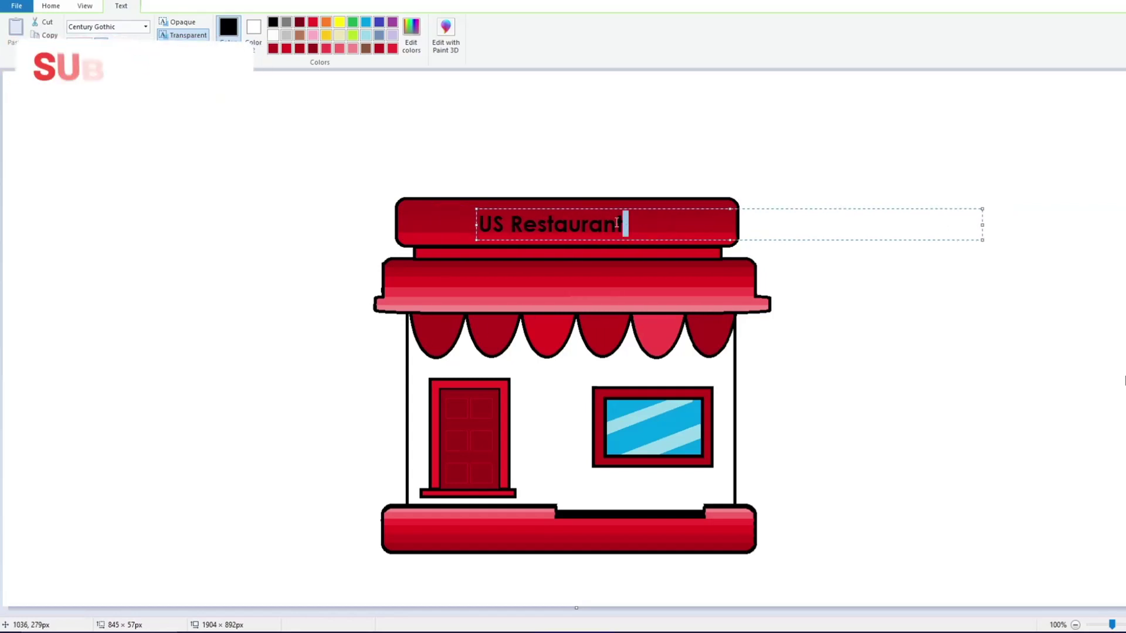
Change the "US Restaurant" text to a wide, heavy sans-serif font and place it centred on the sign
{"action": "key", "text": "ctrl+a"}
{"action": "left_click", "coordinate": [146, 27]}
{"action": "left_click", "coordinate": [130, 114]}
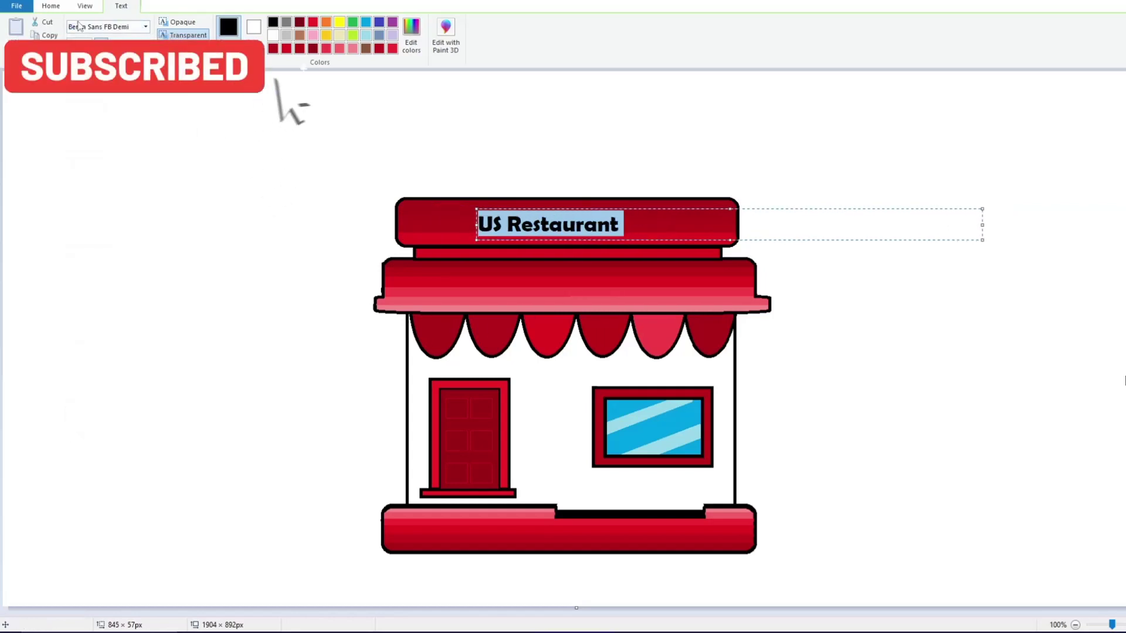
{"action": "left_click", "coordinate": [146, 26]}
{"action": "left_click", "coordinate": [121, 174]}
{"action": "left_click_drag", "start_coordinate": [688, 240], "coordinate": [685, 238]}
{"action": "left_click", "coordinate": [270, 228]}
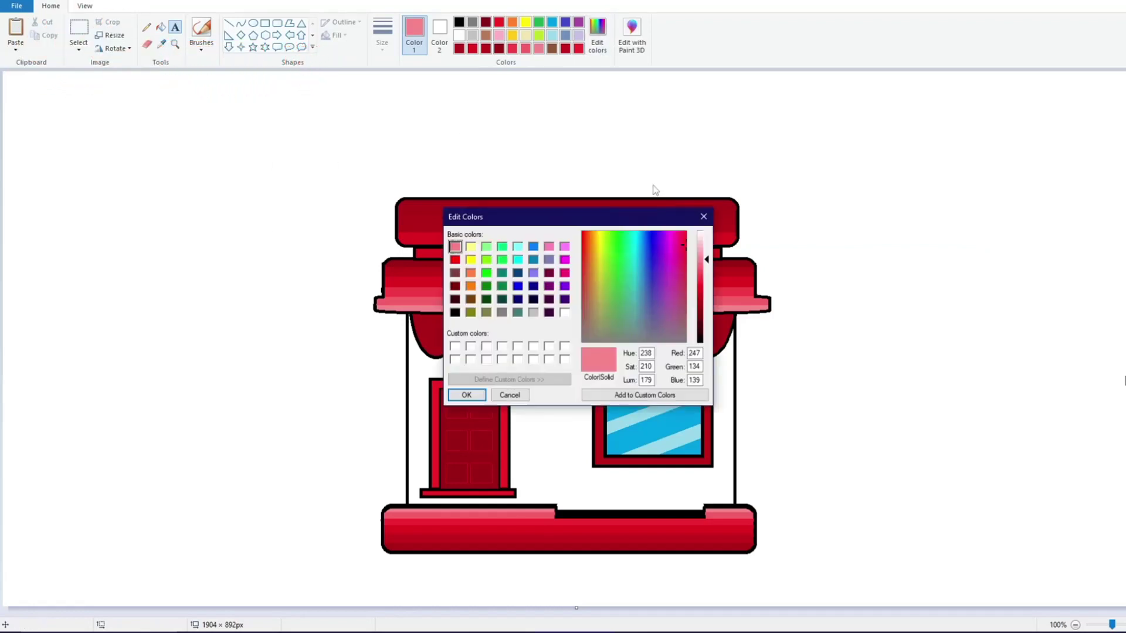
Mix a pale pink (red 252, green 205, blue 207) and fill the wall around the door and window with it
{"action": "left_click_drag", "start_coordinate": [707, 259], "coordinate": [706, 251]}
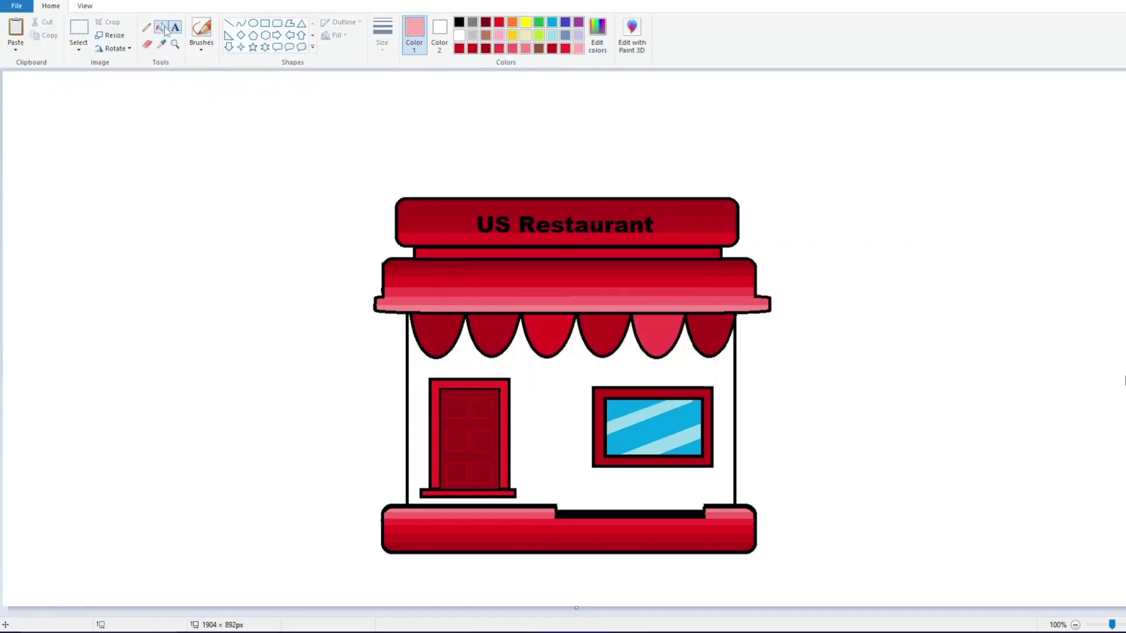
{"action": "left_click", "coordinate": [551, 458]}
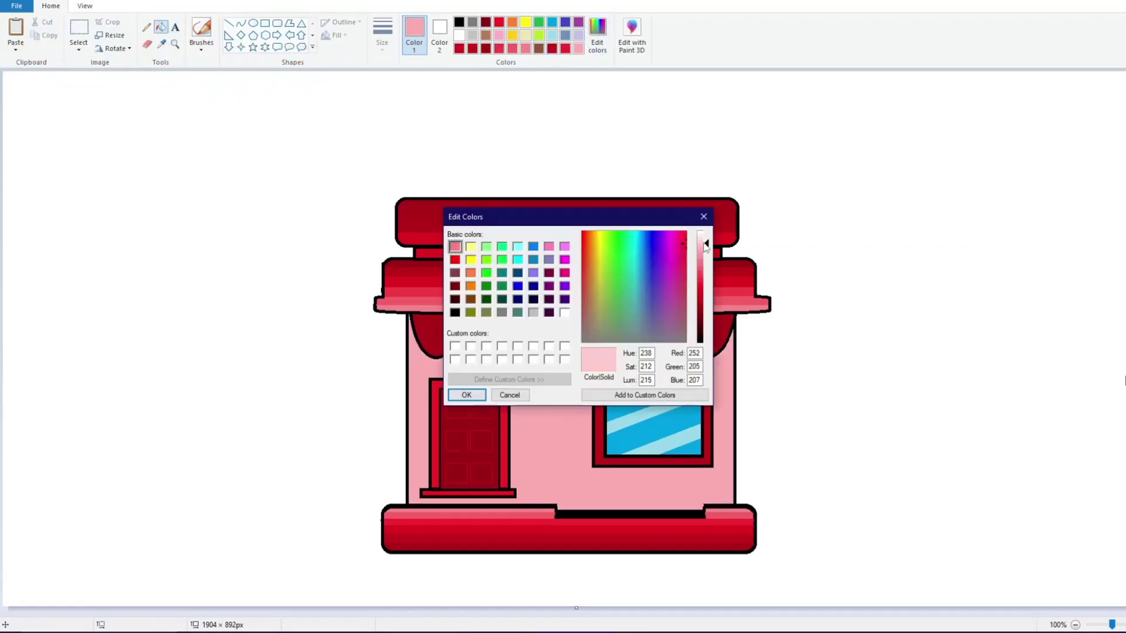
{"action": "left_click", "coordinate": [467, 395]}
{"action": "left_click", "coordinate": [533, 404]}
Select the whole building and move it slightly upward on the canvas
{"action": "left_click", "coordinate": [78, 29]}
{"action": "left_click_drag", "start_coordinate": [319, 139], "coordinate": [808, 563]}
{"action": "left_click_drag", "start_coordinate": [664, 526], "coordinate": [667, 509]}
Mix a pale blue (red 181, green 228, blue 240) and fill the background around the building with it
{"action": "left_click", "coordinate": [161, 26]}
{"action": "left_click", "coordinate": [597, 35]}
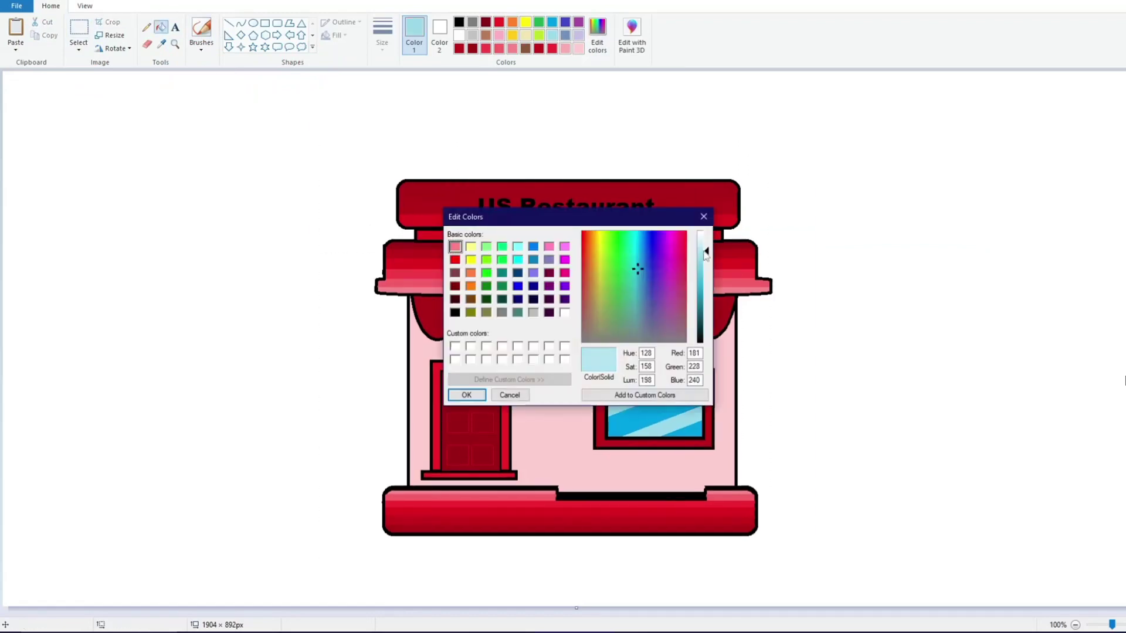
{"action": "left_click", "coordinate": [468, 398]}
{"action": "left_click", "coordinate": [141, 196]}
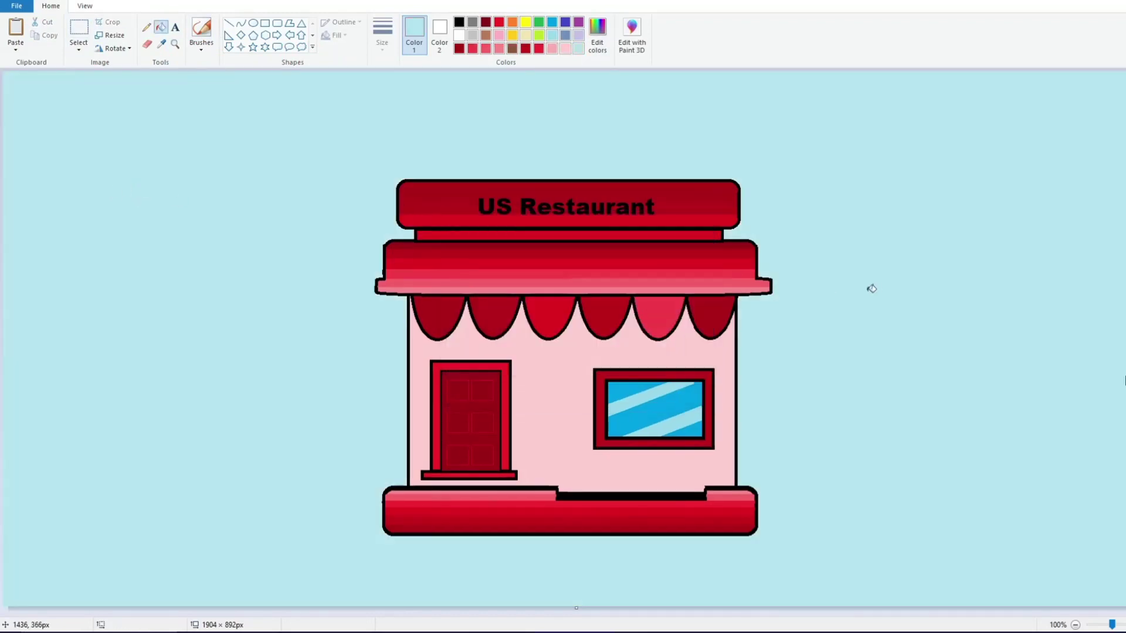